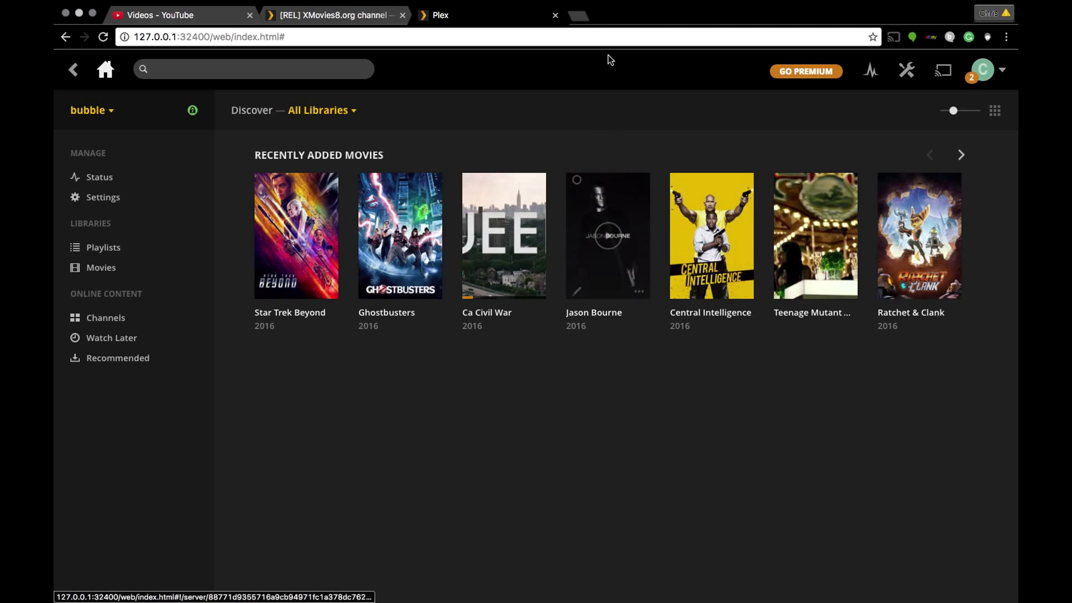
Download XMovies8.bundle-master.zip from the copied GitHub link in a new tab and open it.
click(579, 15)
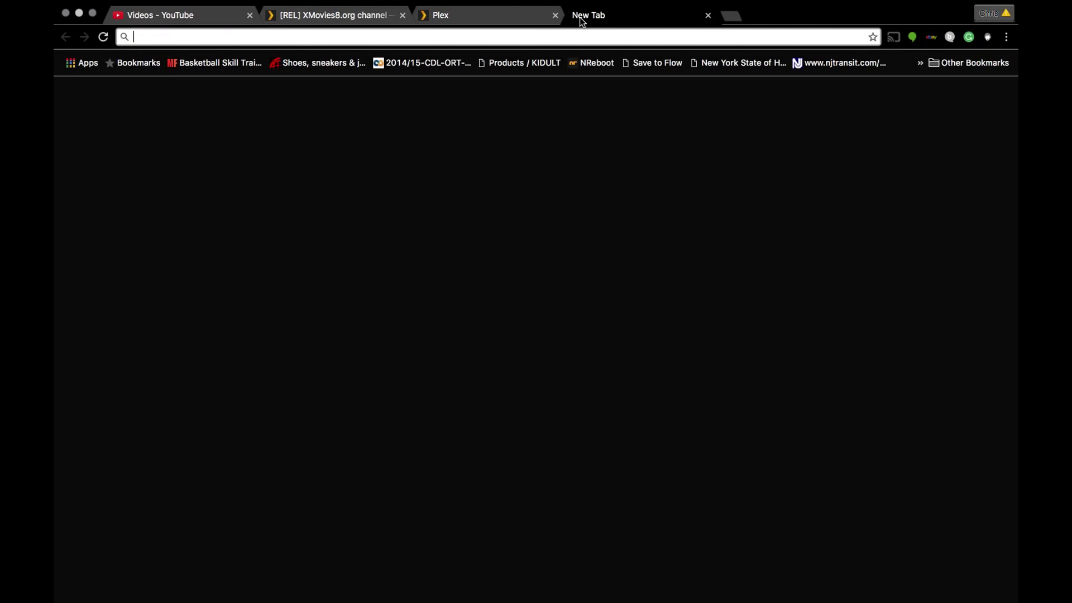
right_click(522, 37)
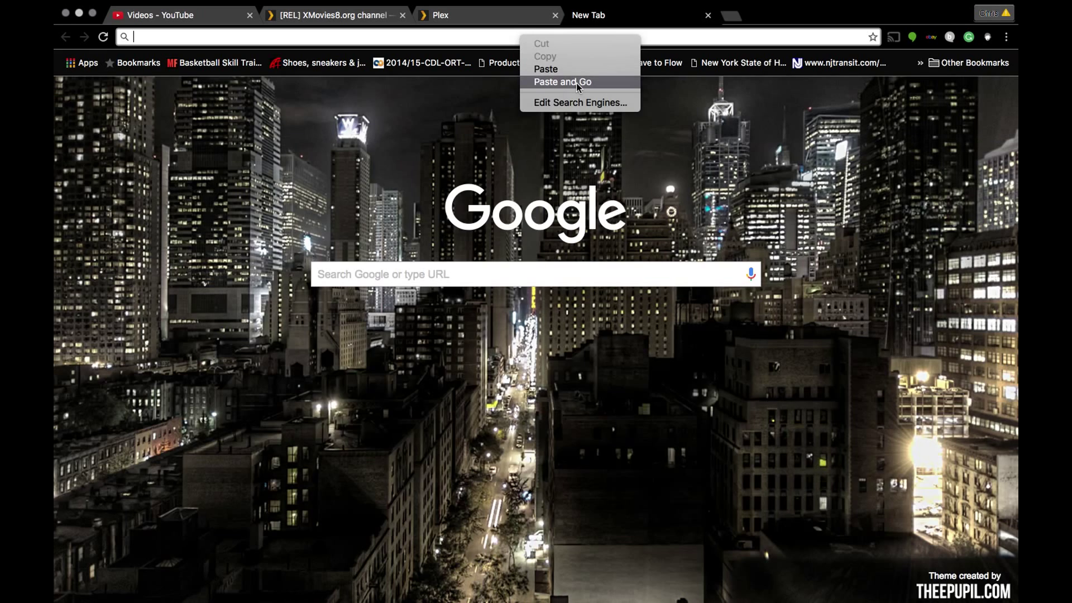
click(577, 83)
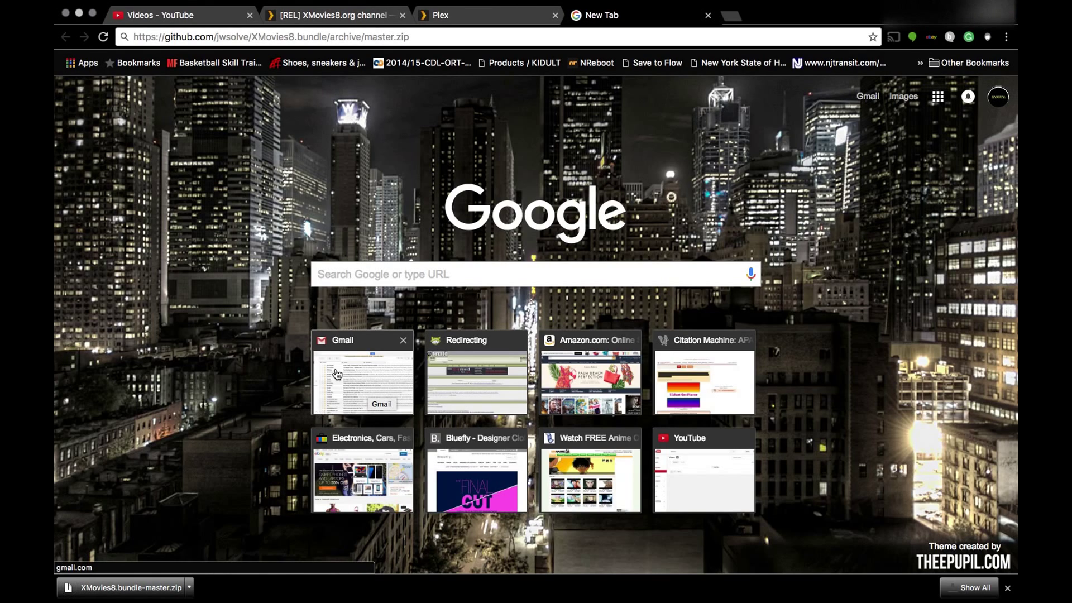
click(189, 588)
click(213, 539)
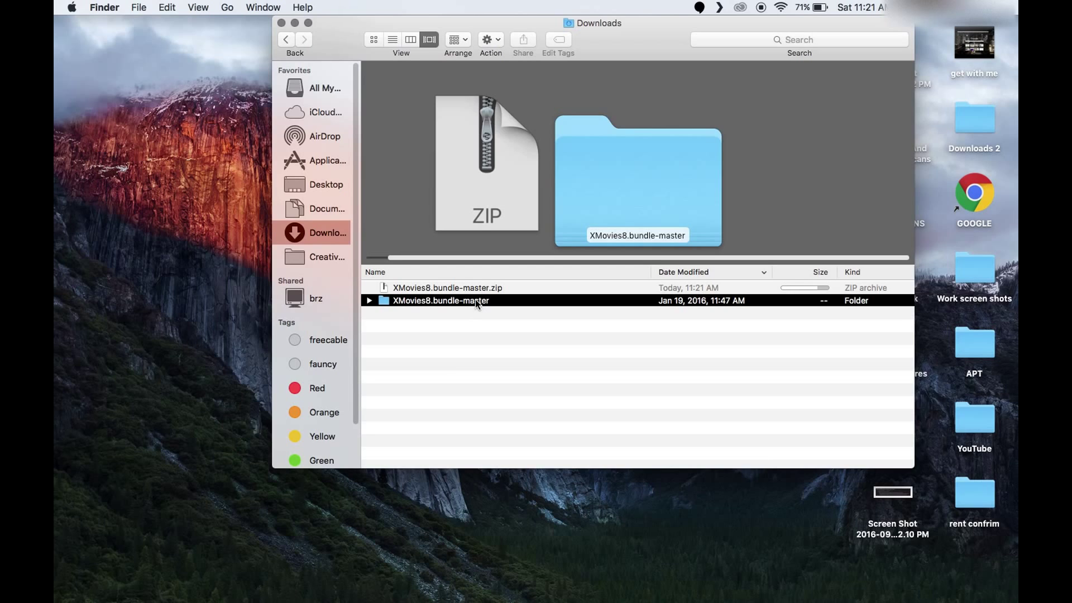
Maximize Downloads and rename XMovies8.bundle-master.zip to XMovies8.bundle.
click(308, 24)
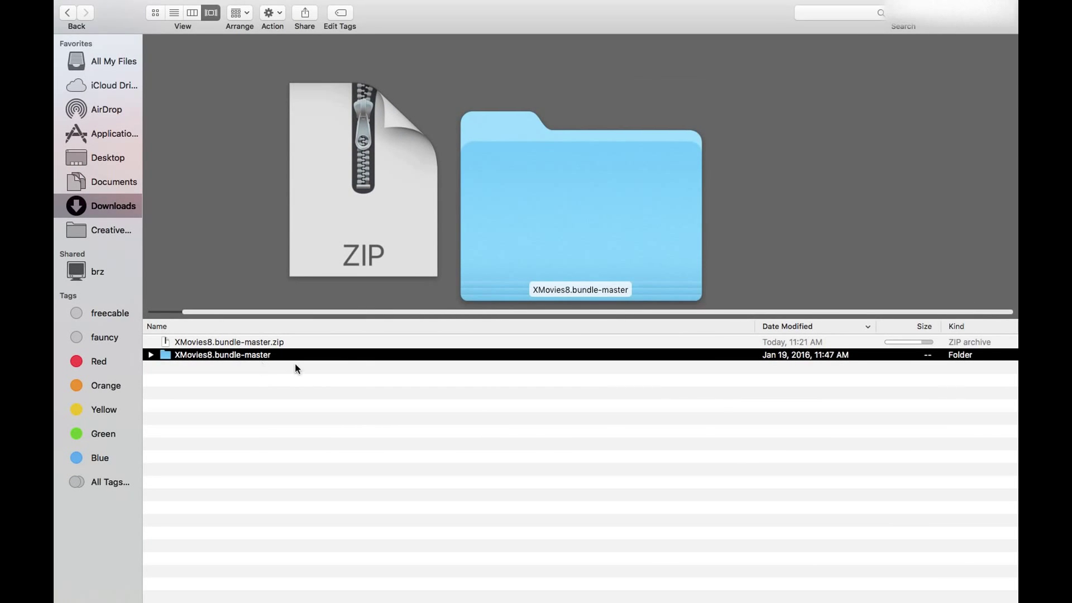
click(298, 343)
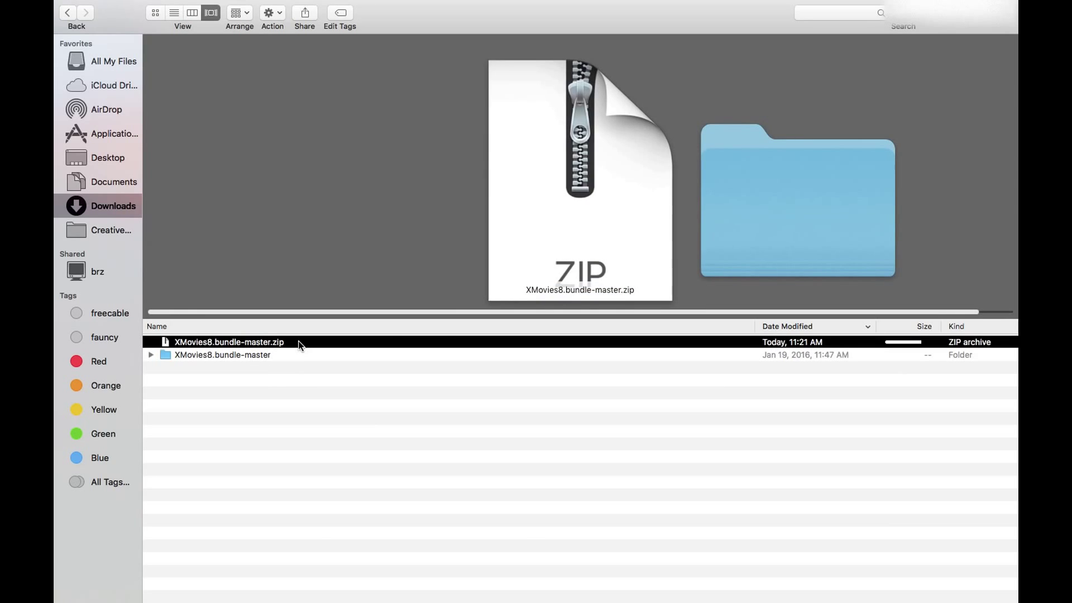
right_click(298, 344)
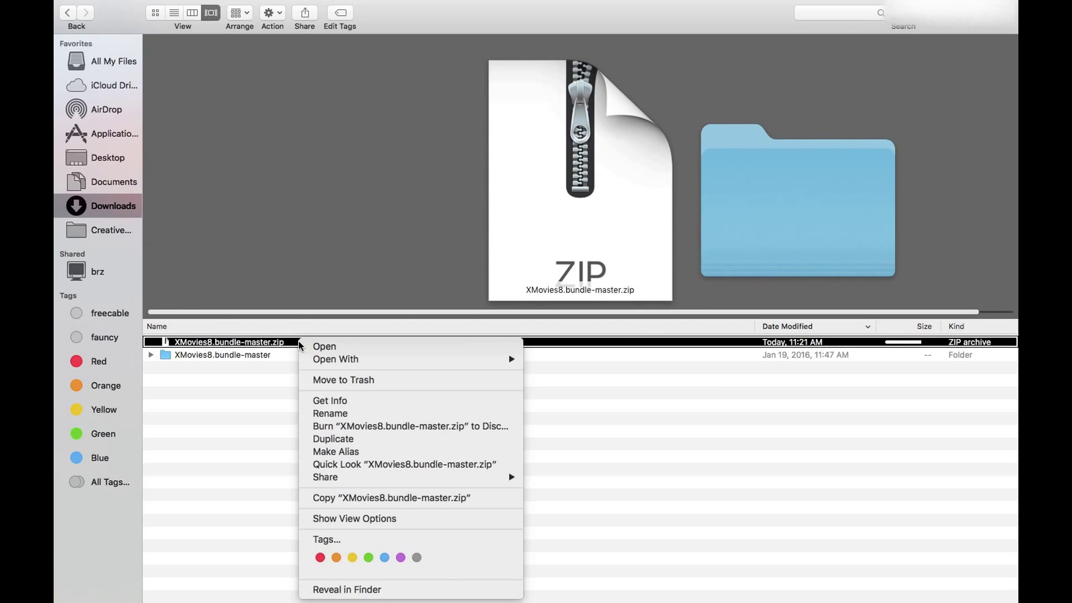
click(284, 347)
click(284, 343)
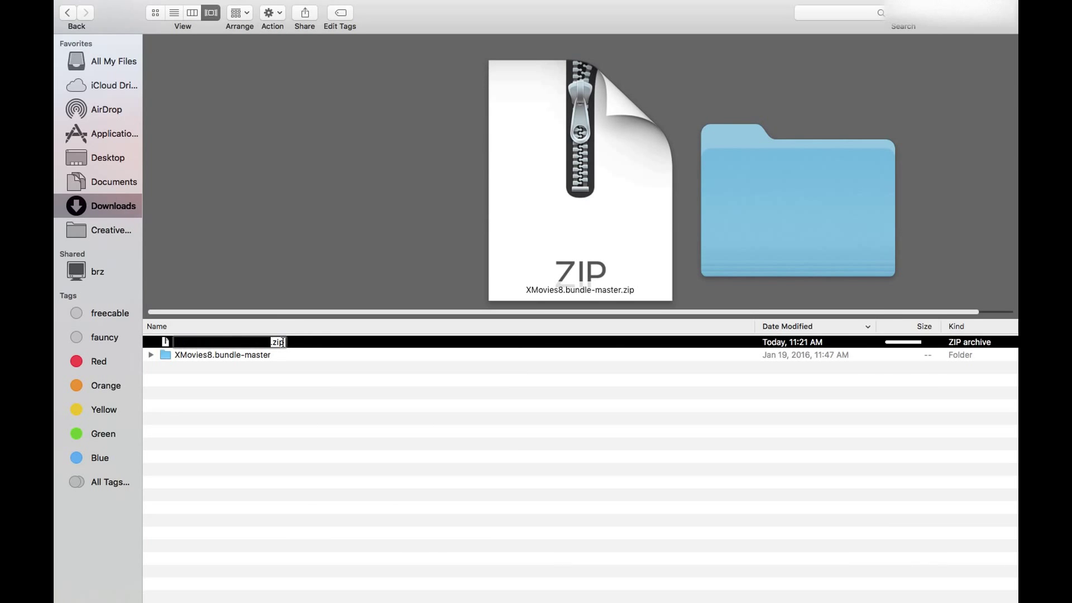
click(285, 341)
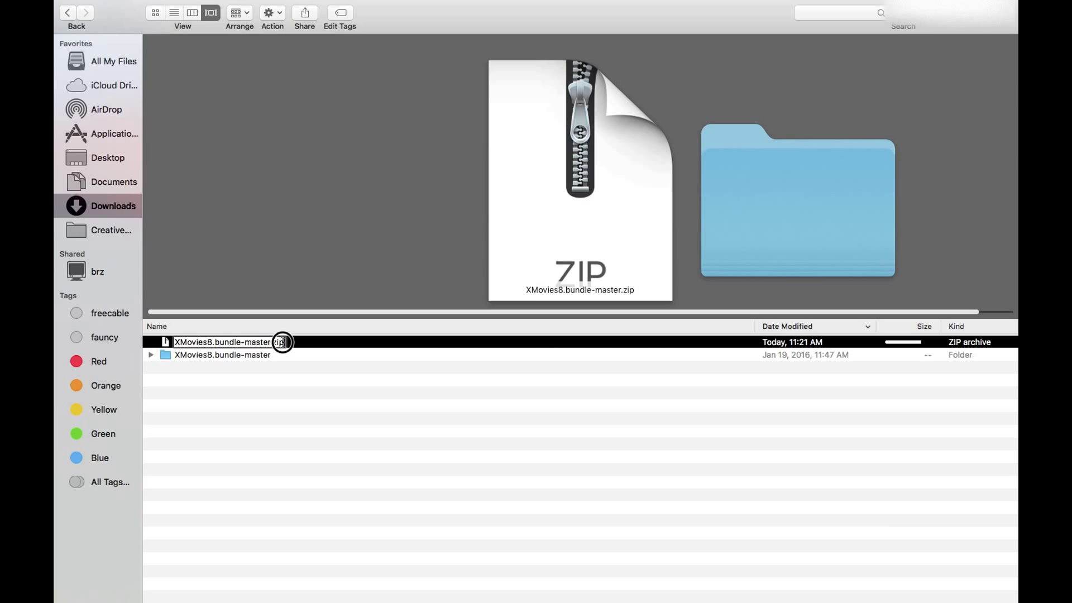
key(BackSpace)
key(BackSpace)
key(BackSpace)
key(BackSpace)
key(BackSpace)
key(BackSpace)
key(BackSpace)
key(BackSpace)
key(BackSpace)
key(BackSpace)
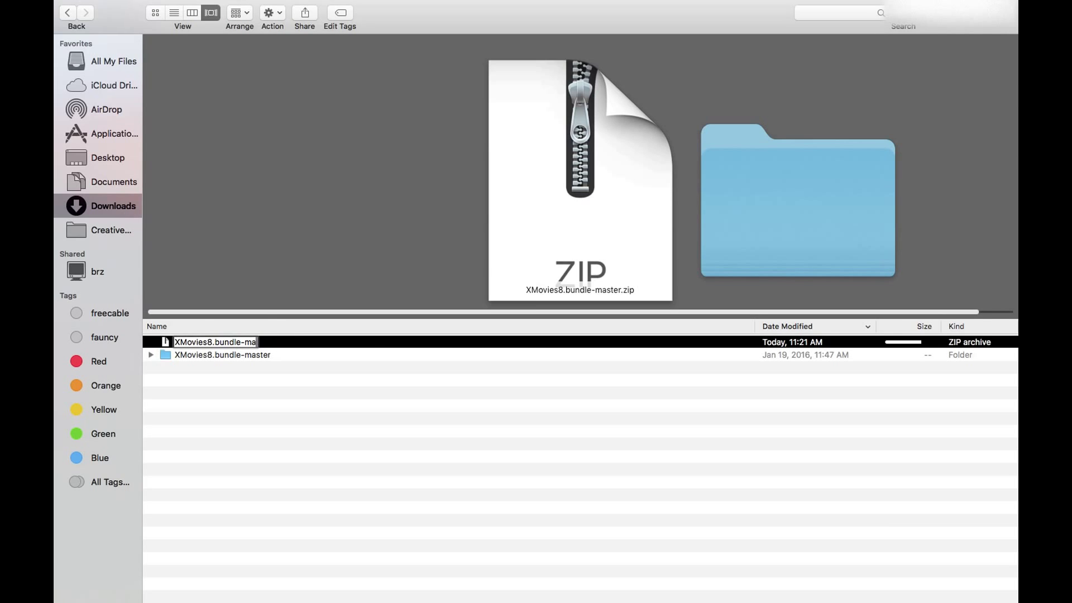
key(BackSpace)
key(Return)
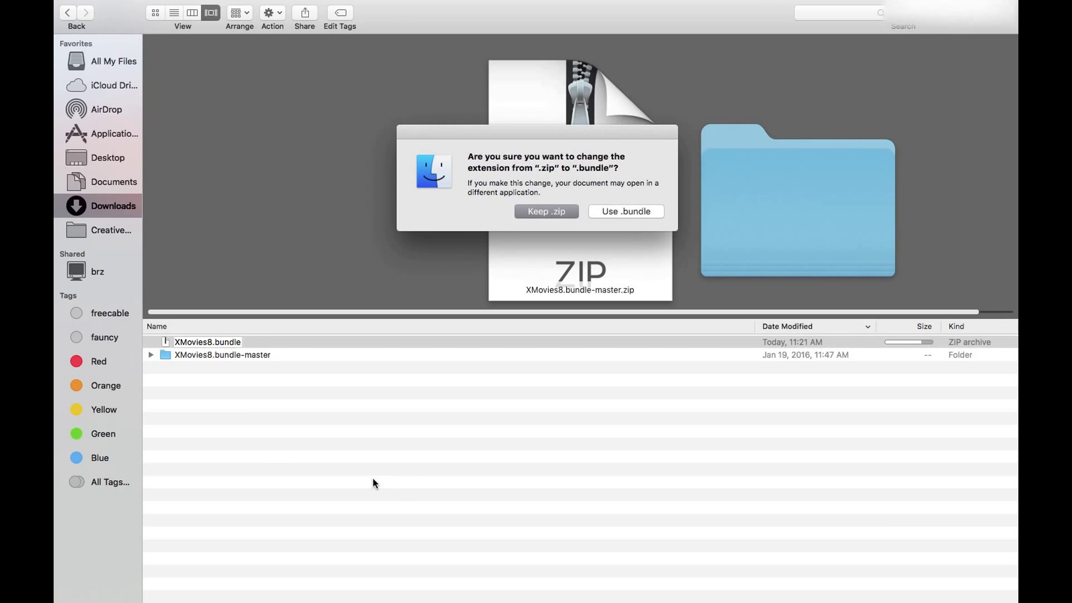
Accept the .bundle extension and copy XMovies8.bundle, then go to Applications.
click(628, 212)
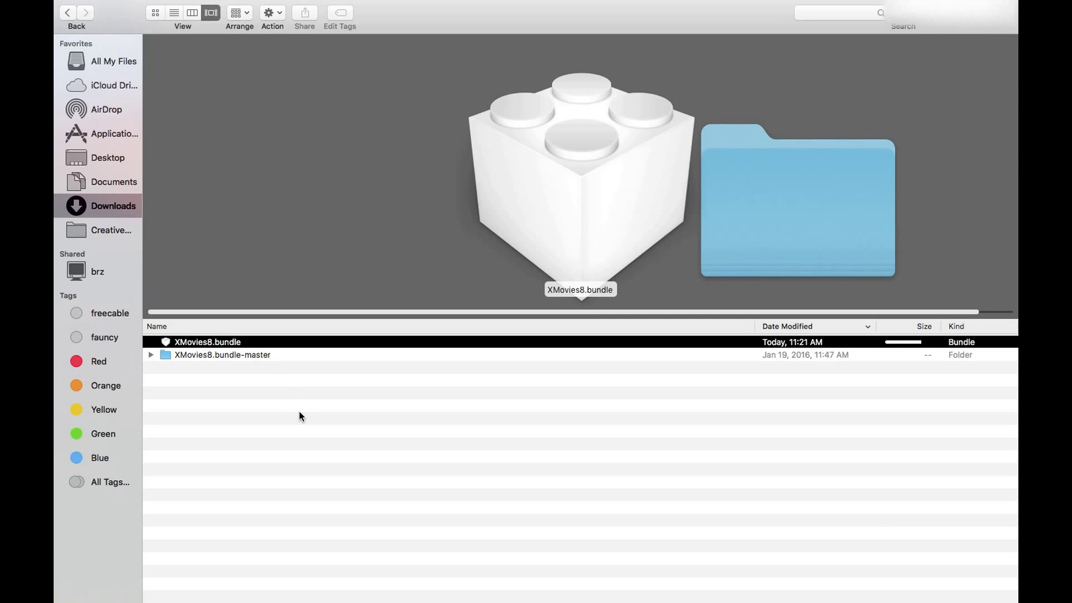
right_click(219, 345)
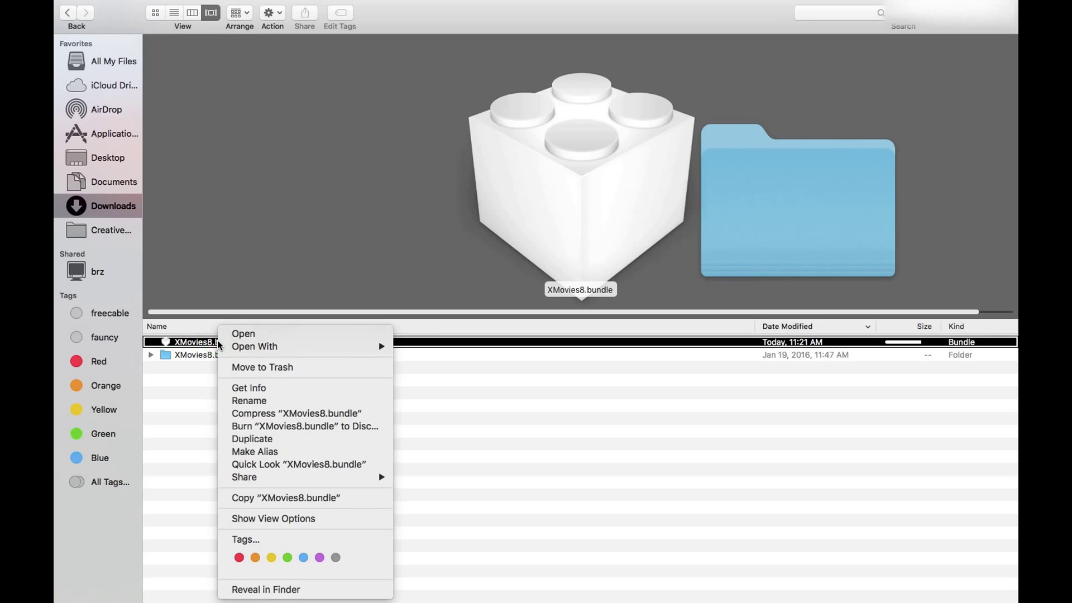
click(269, 498)
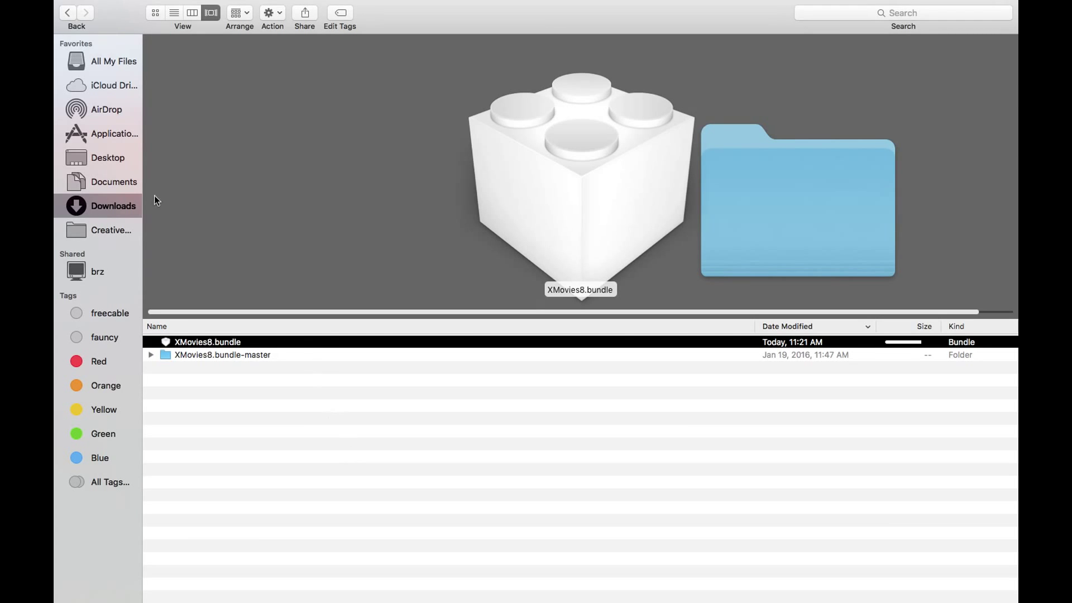
click(94, 135)
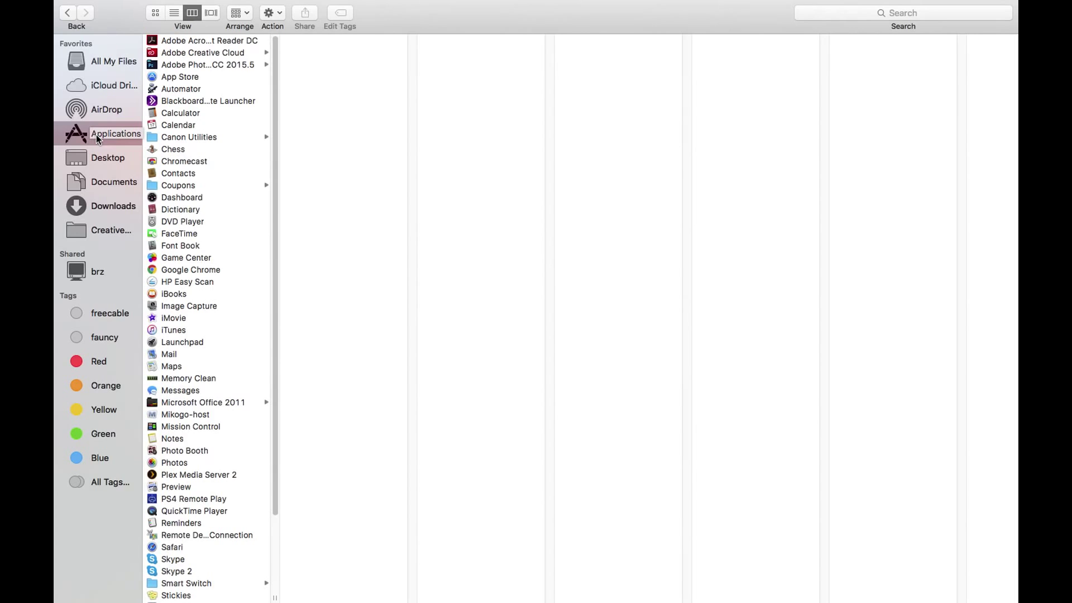
Show Plex Media Server 2's package contents, browse Contents > Resources, then return to Applications.
click(188, 476)
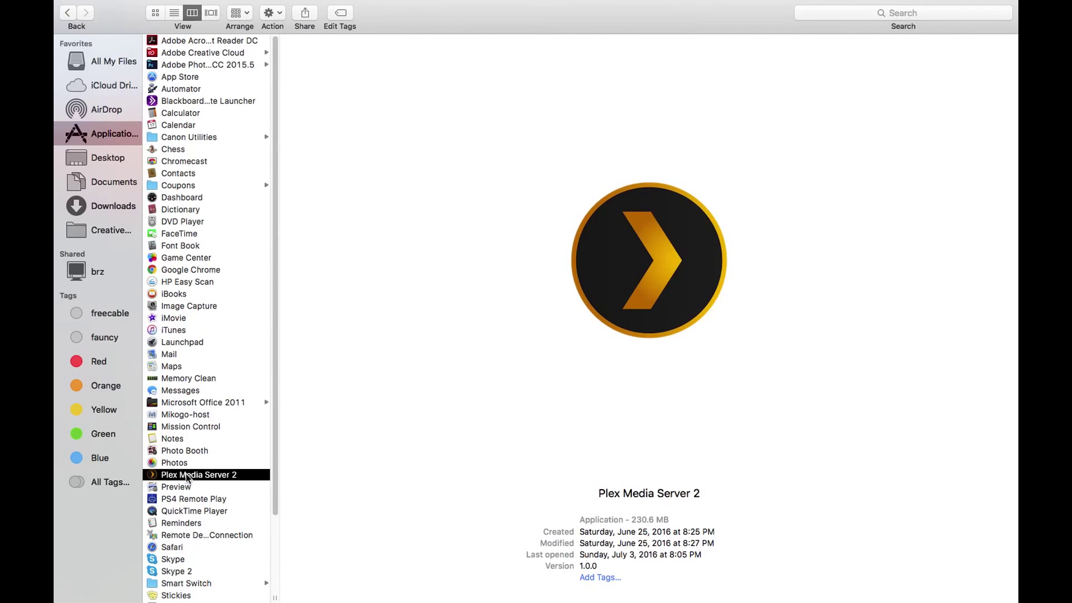
right_click(186, 476)
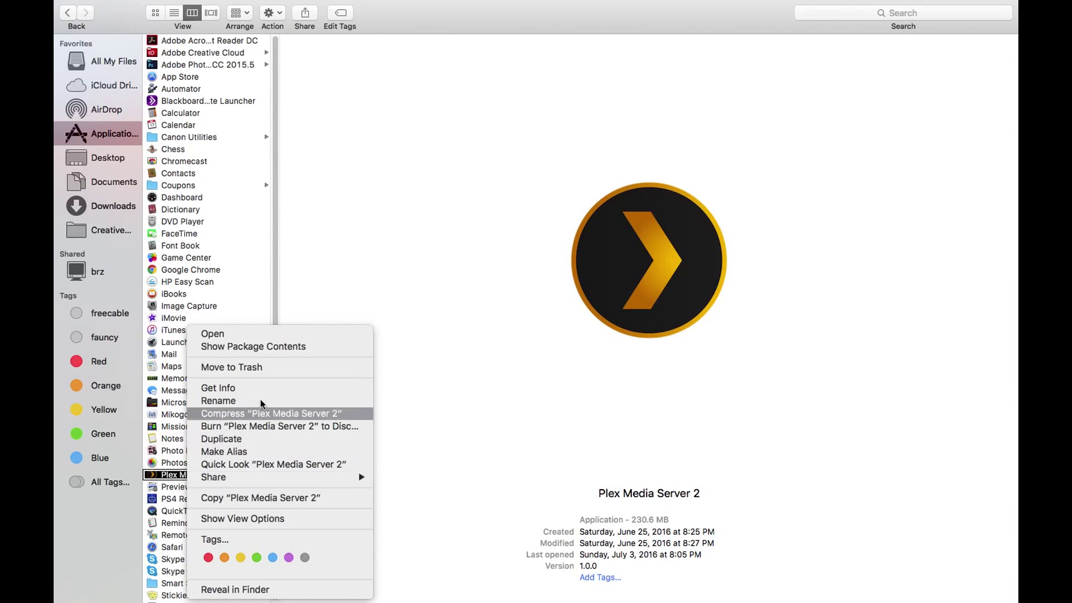
click(270, 347)
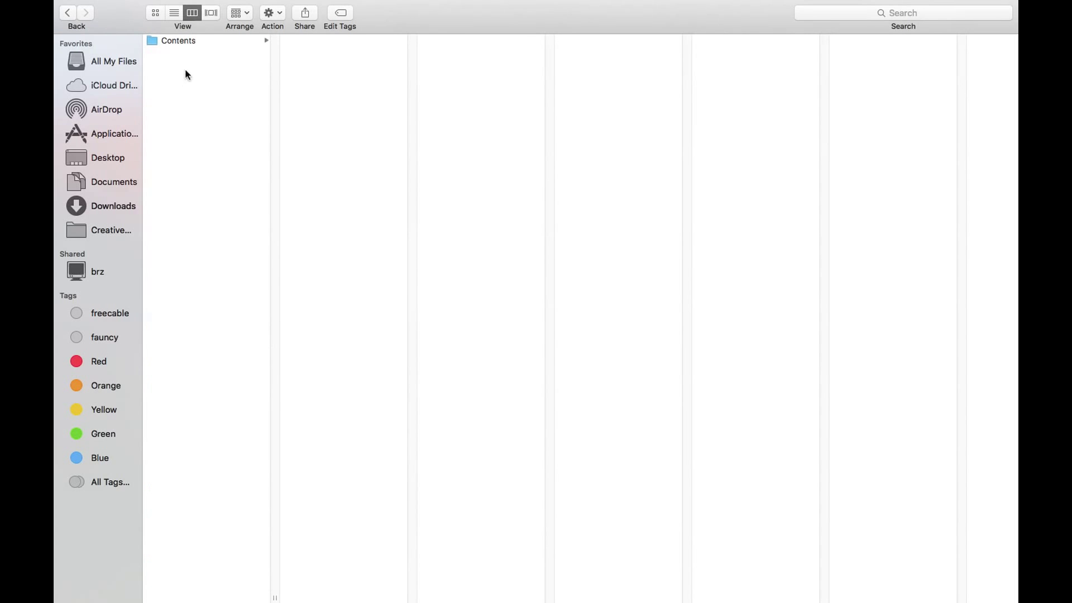
click(181, 43)
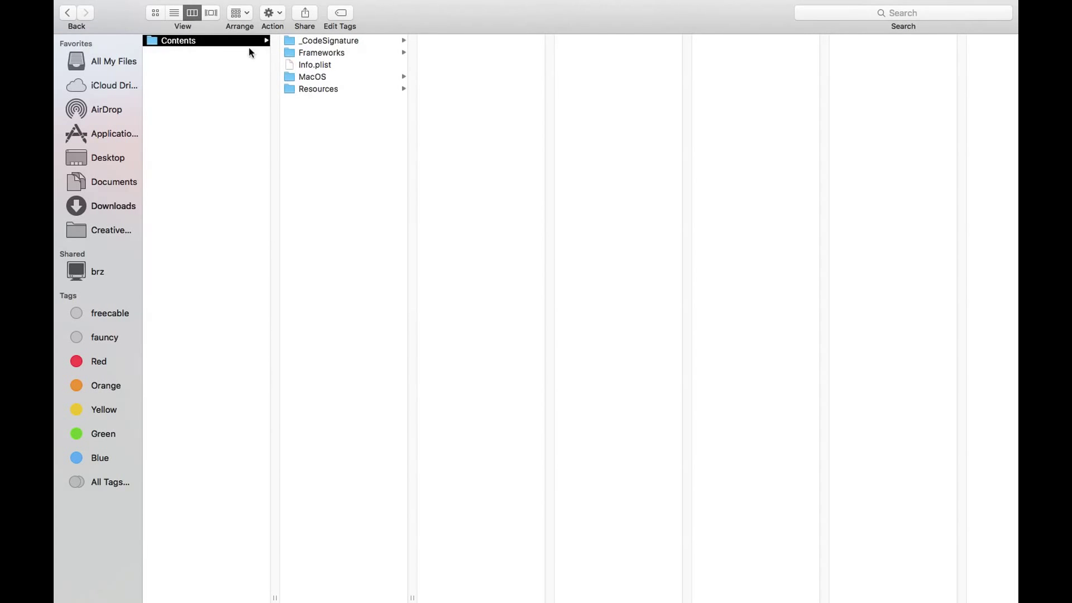
click(327, 92)
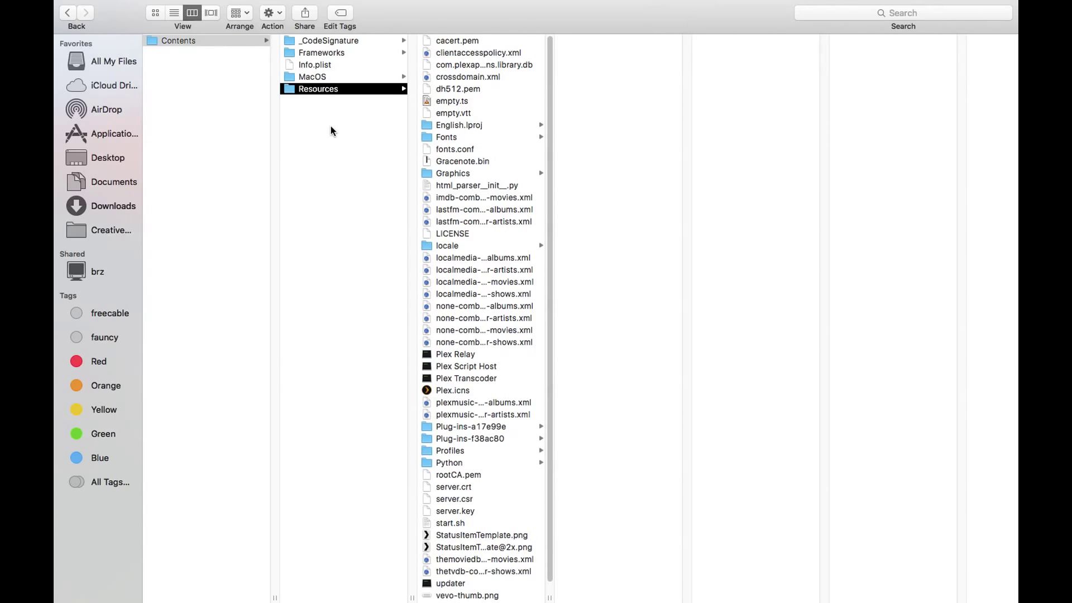
click(105, 135)
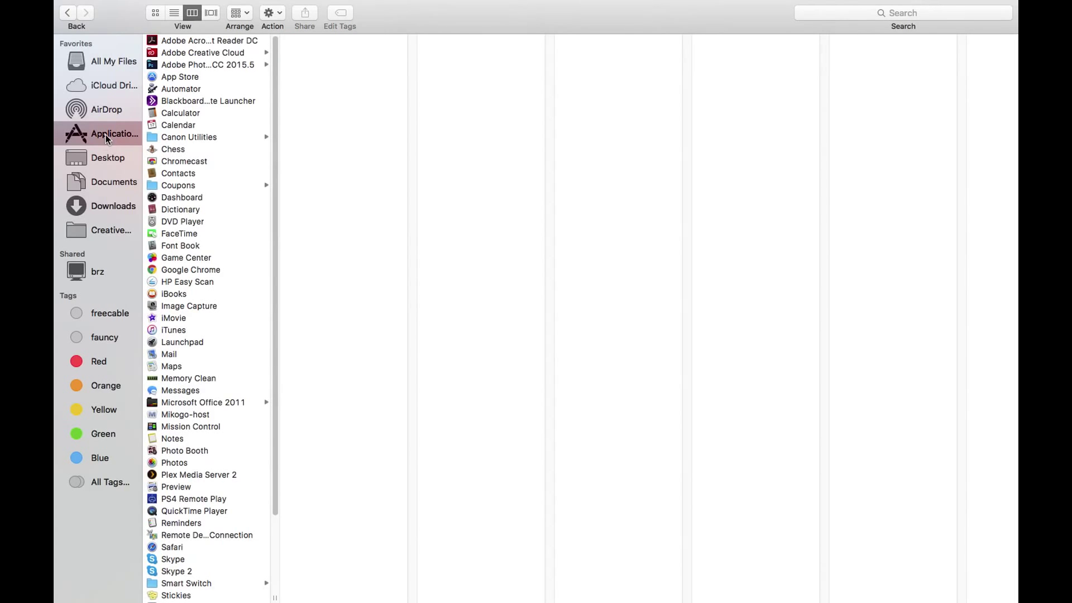
Open Plex Media Server 2's package and navigate Contents > Resources > Plug-ins-a17e99e.
click(179, 477)
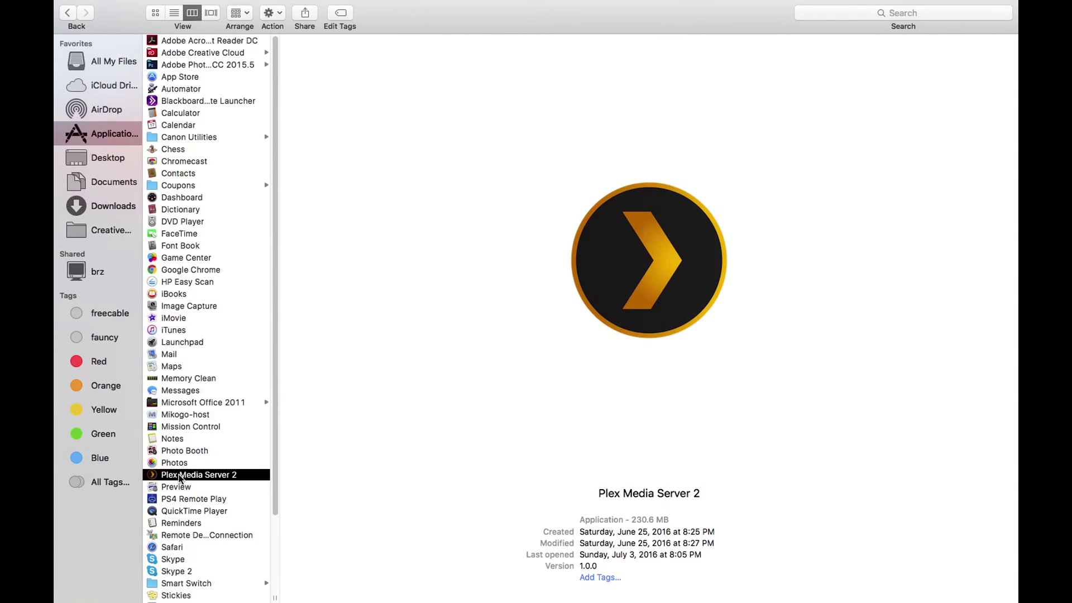
right_click(180, 479)
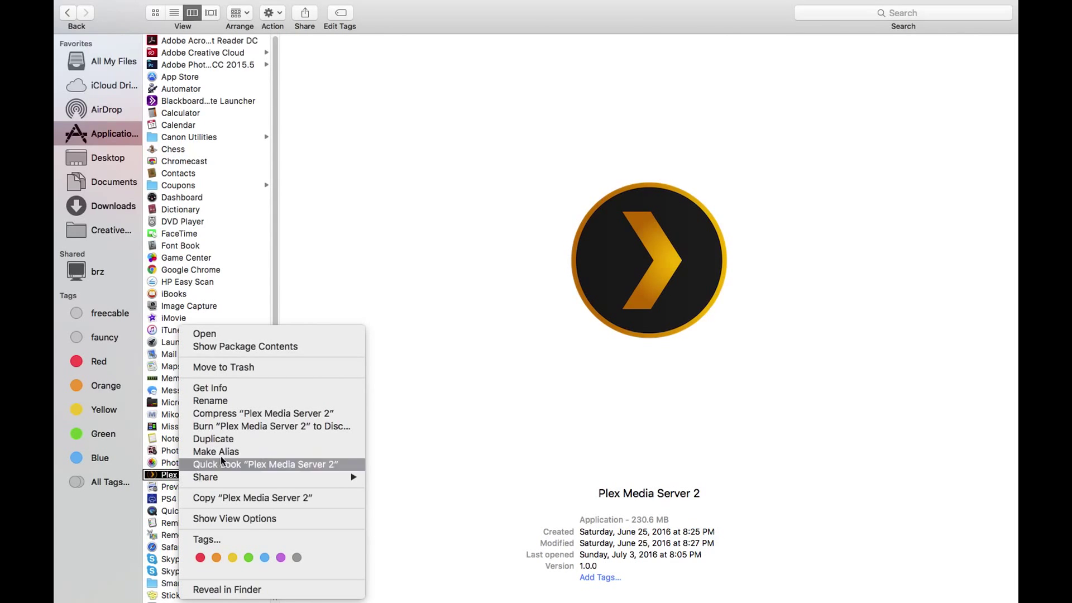
click(290, 347)
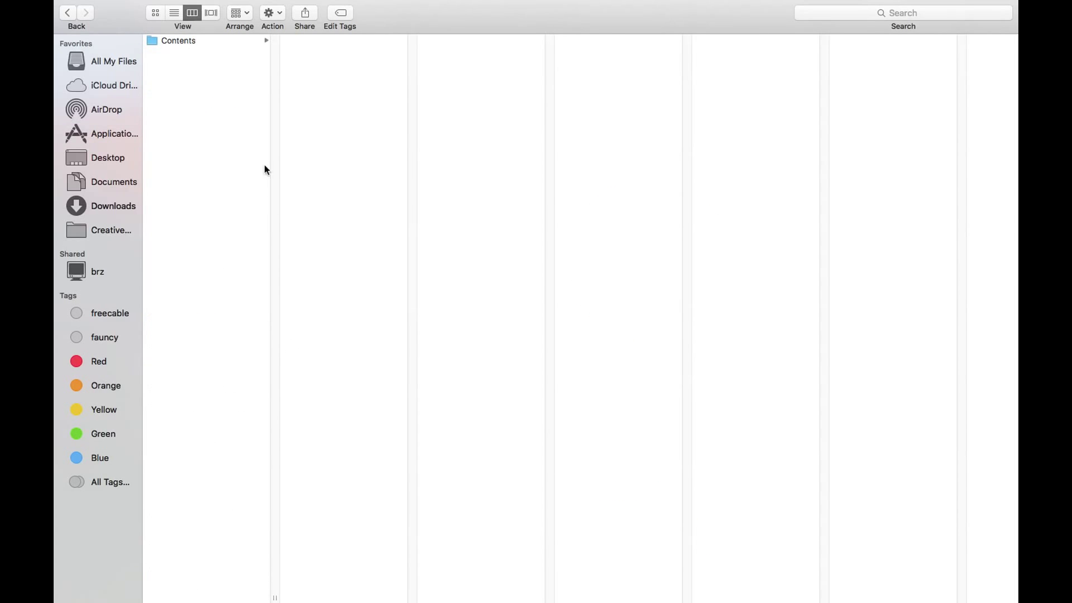
click(187, 43)
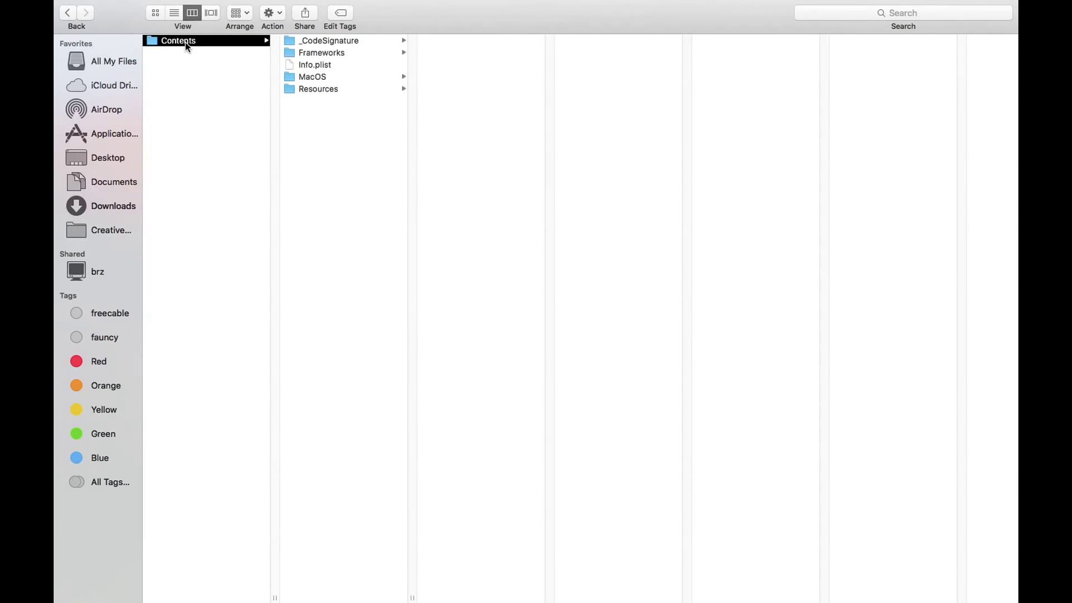
click(344, 91)
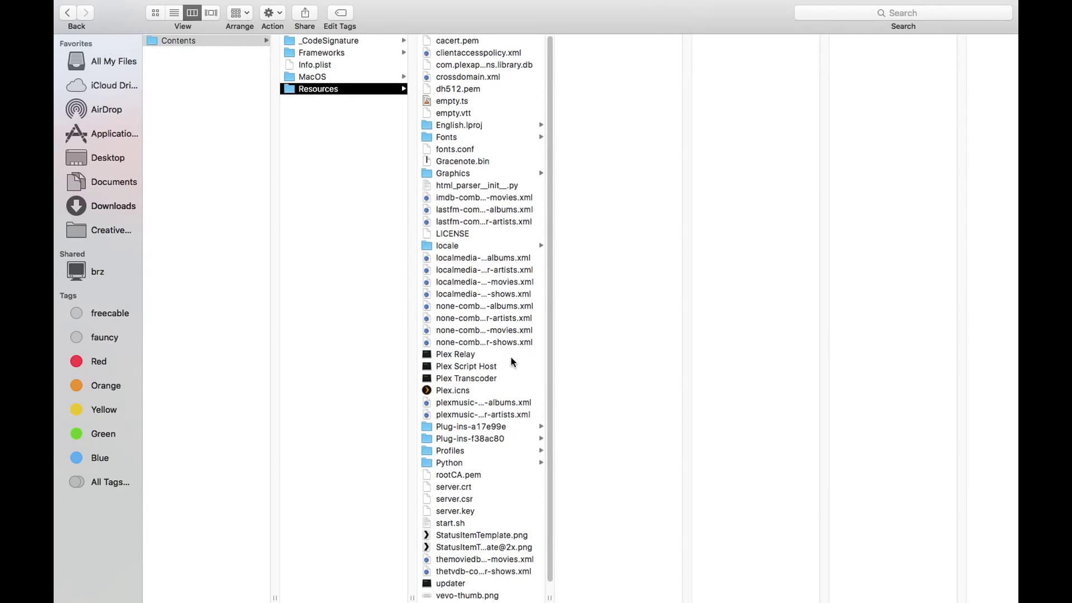
click(471, 428)
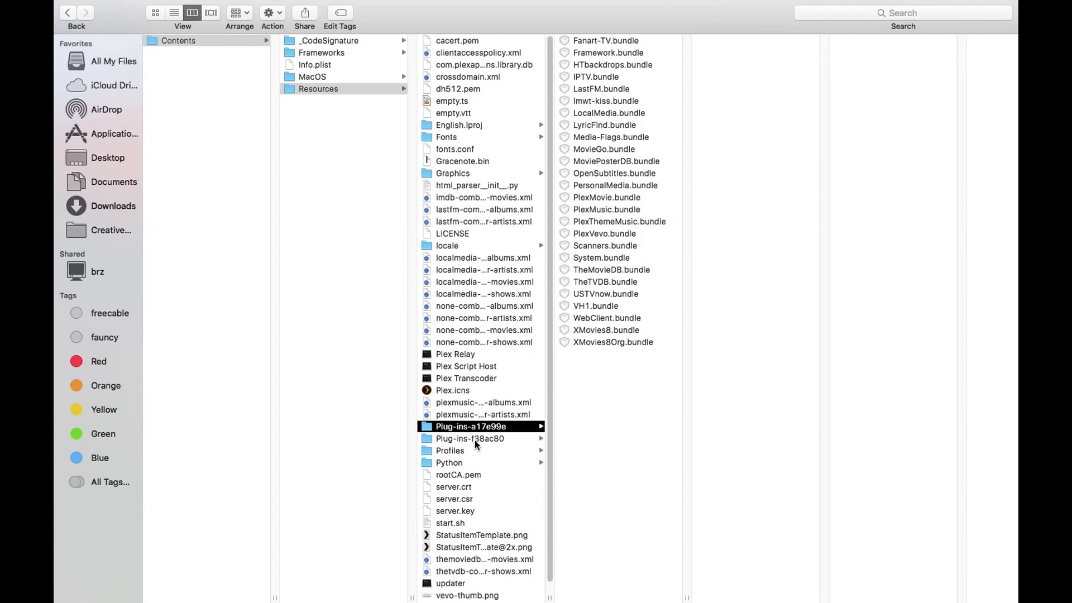
click(475, 438)
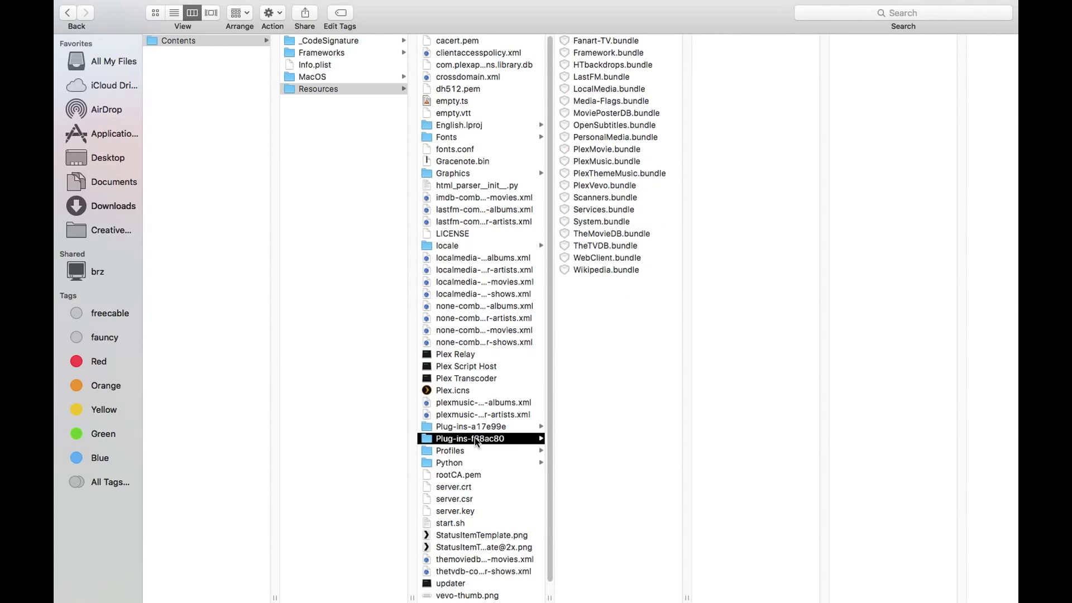
Paste XMovies8.bundle into Plug-ins-a17e99e and replace the older copy.
click(475, 428)
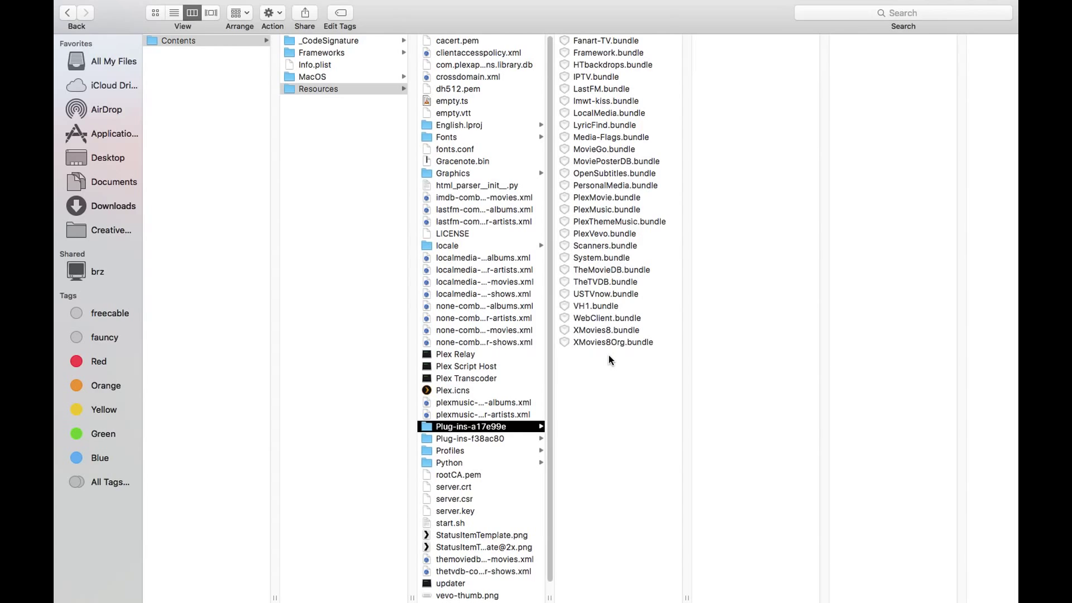
right_click(611, 360)
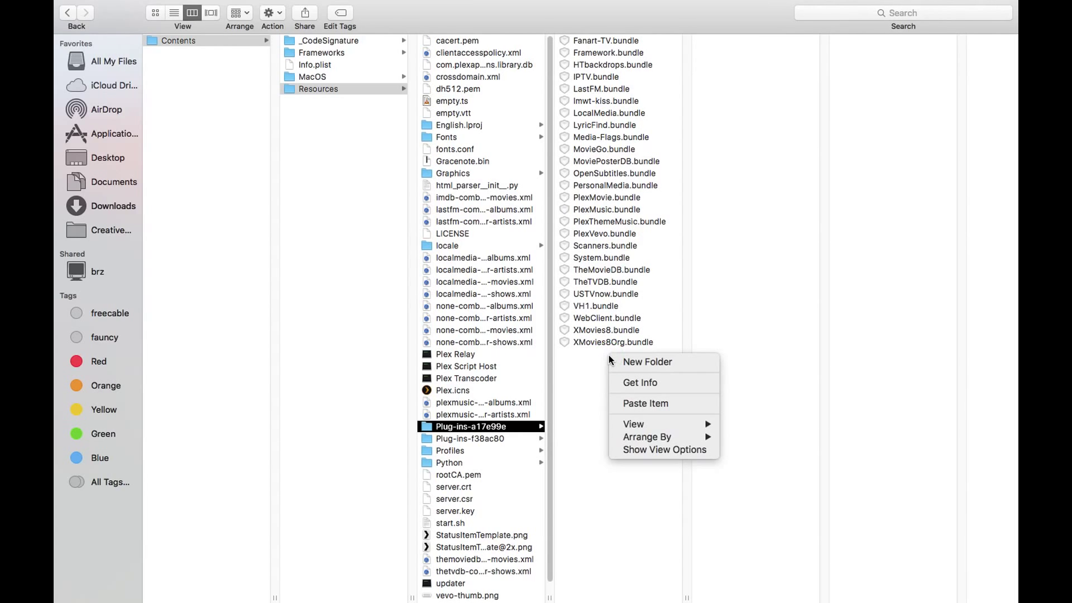
click(627, 402)
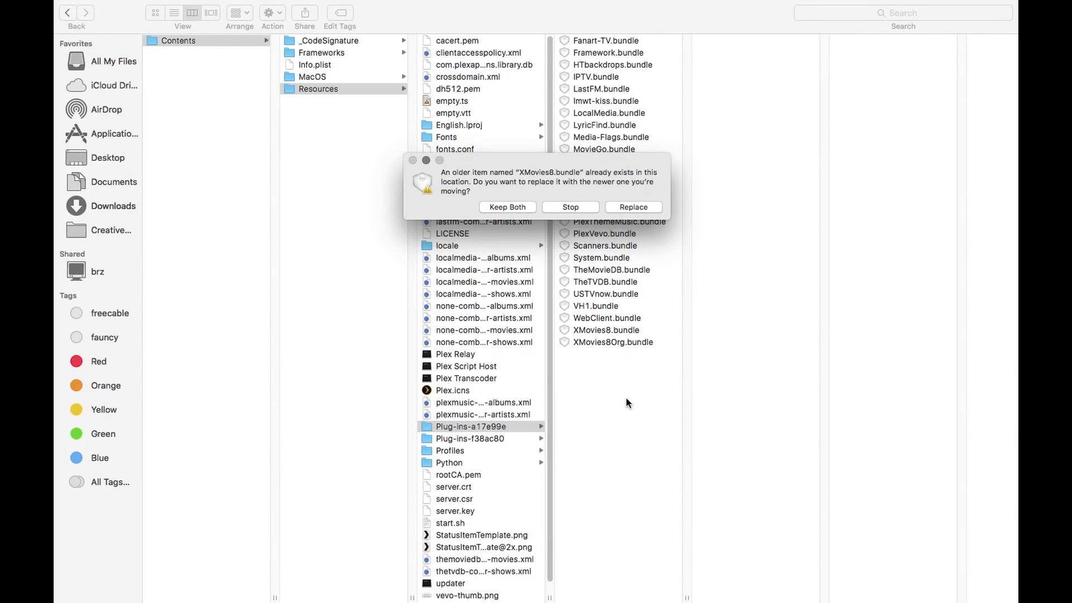
click(622, 206)
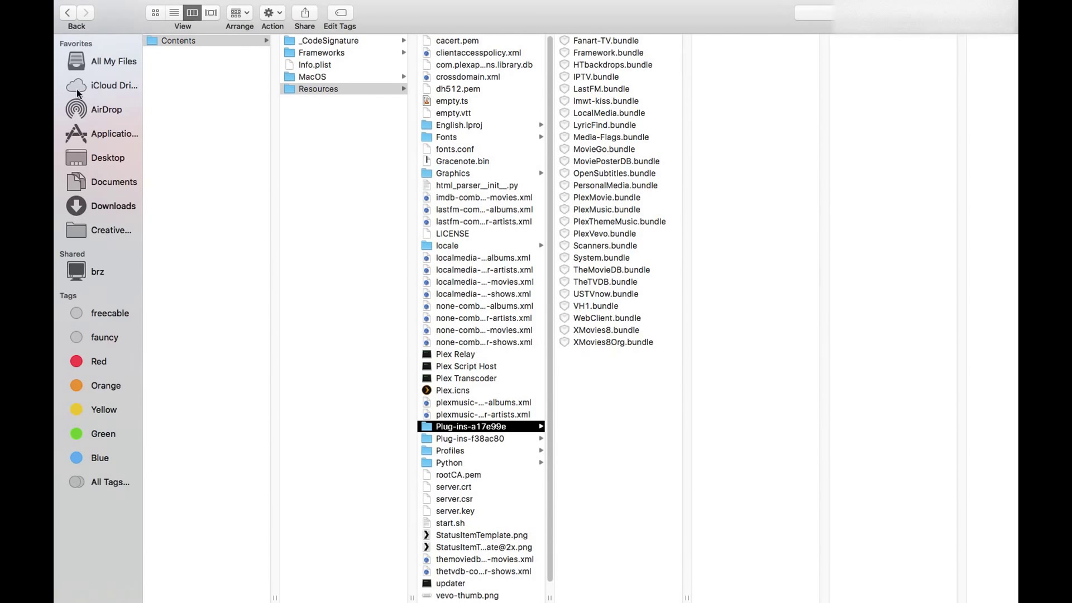
Quit Plex Media Server from its menu-bar icon and take Finder out of full screen.
mouse_move(178, 5)
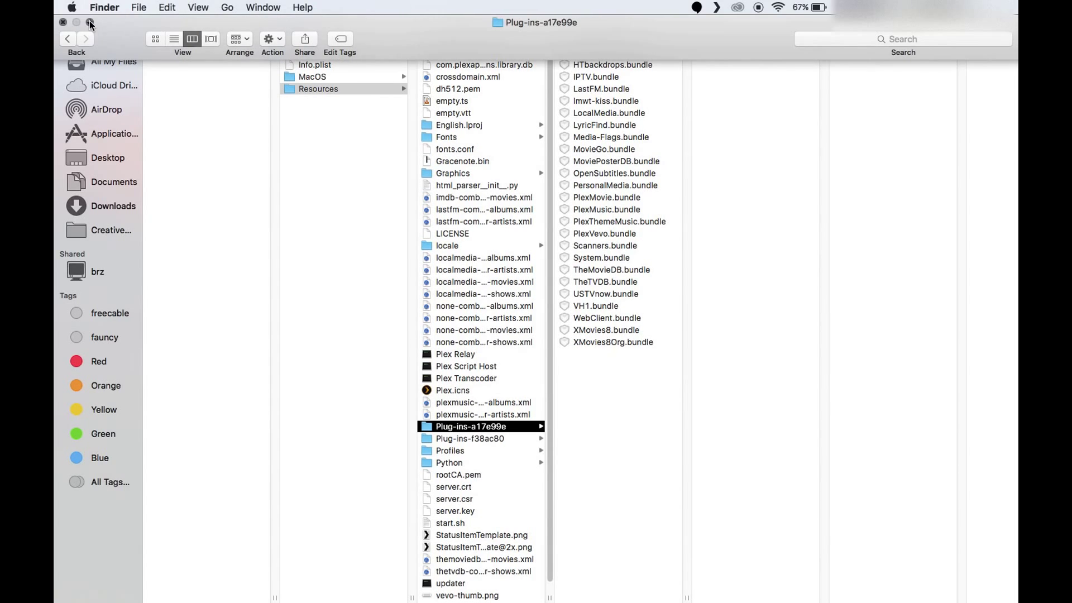
click(717, 7)
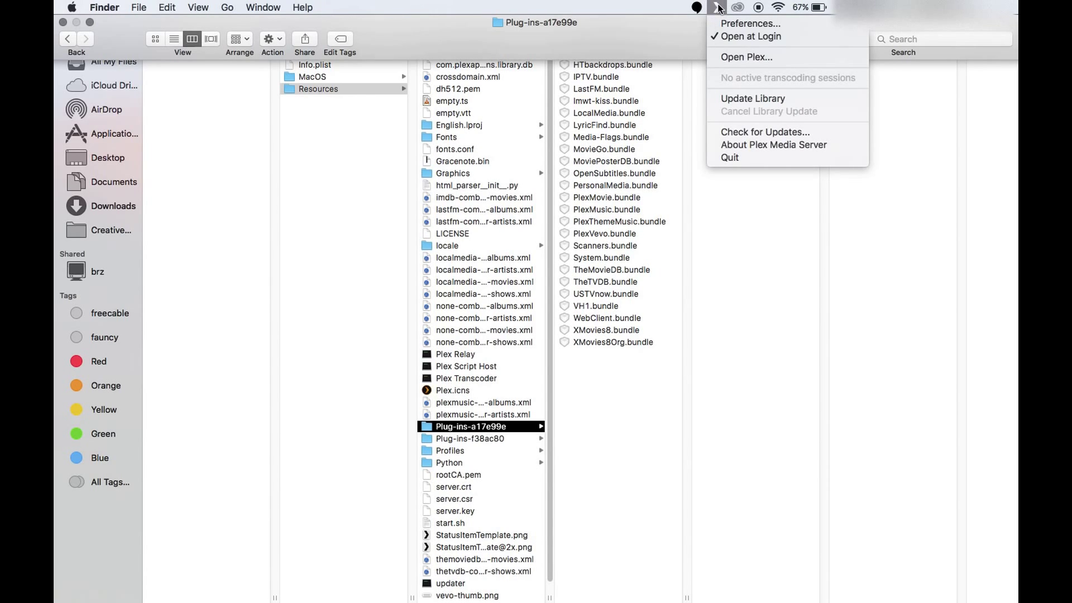
click(749, 159)
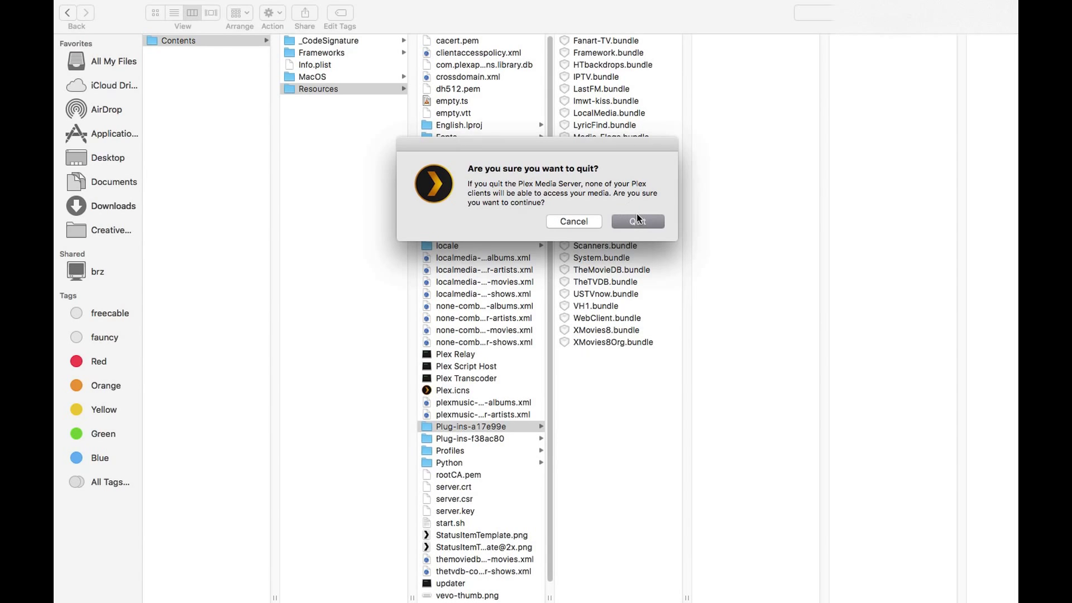
click(638, 220)
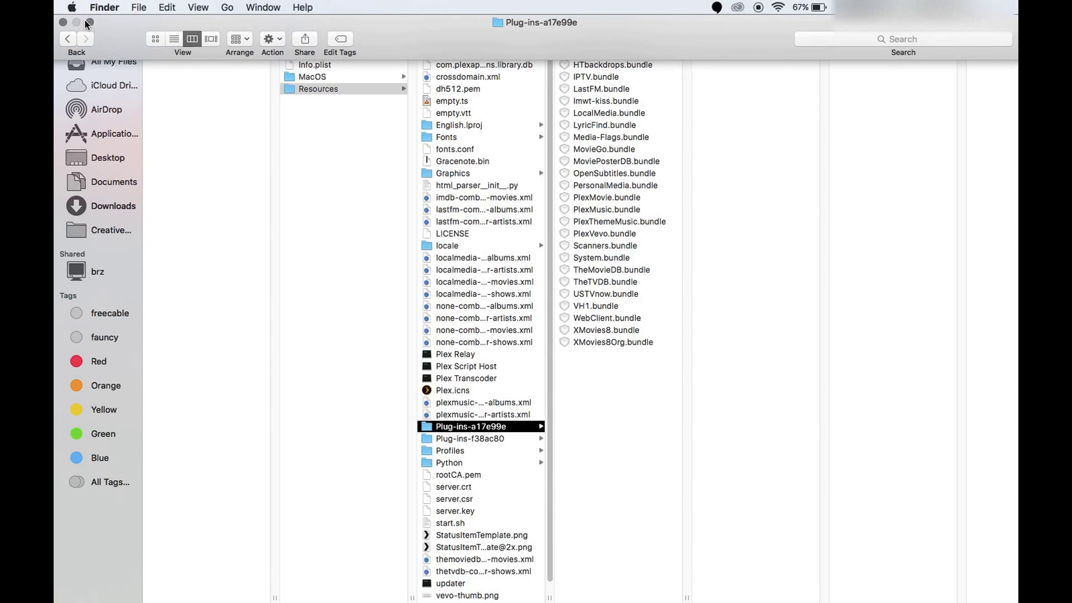
click(88, 22)
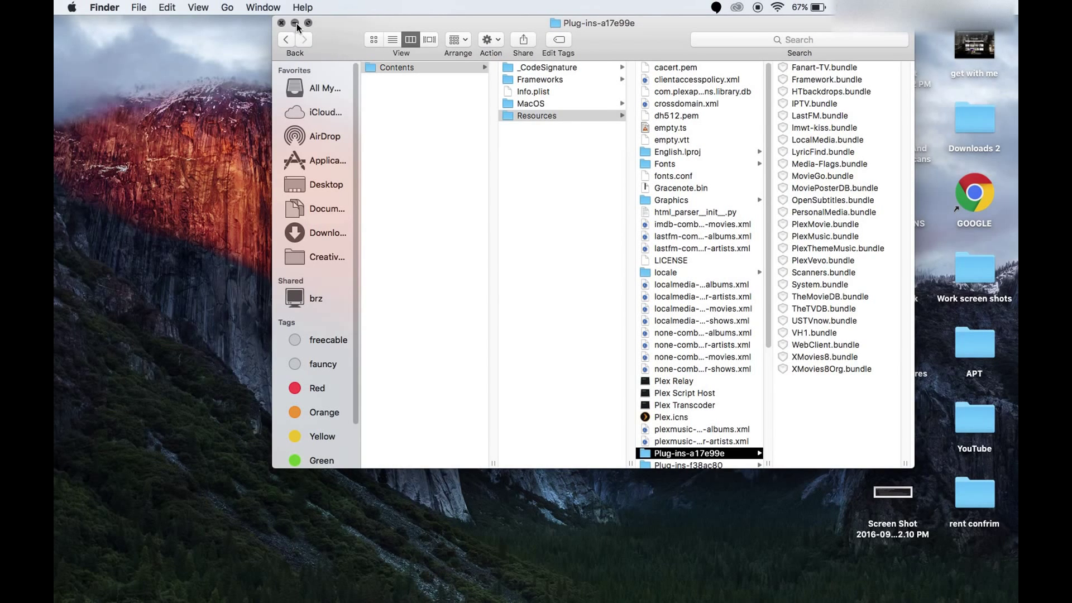
Minimize Finder, relaunch Plex Media Server, and choose Open Plex... from its menu-bar menu.
click(248, 67)
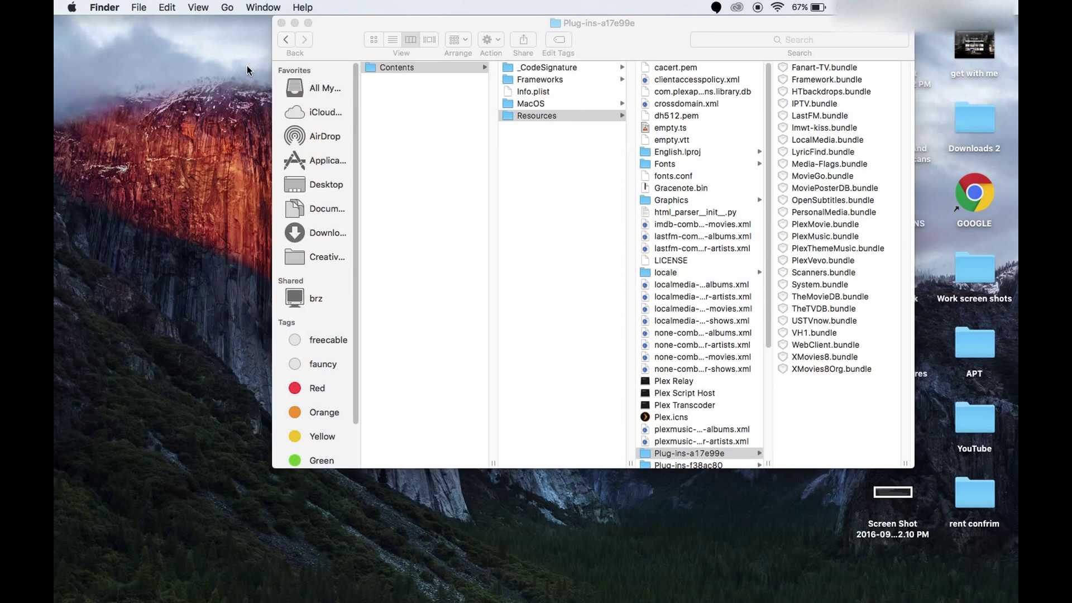
click(295, 23)
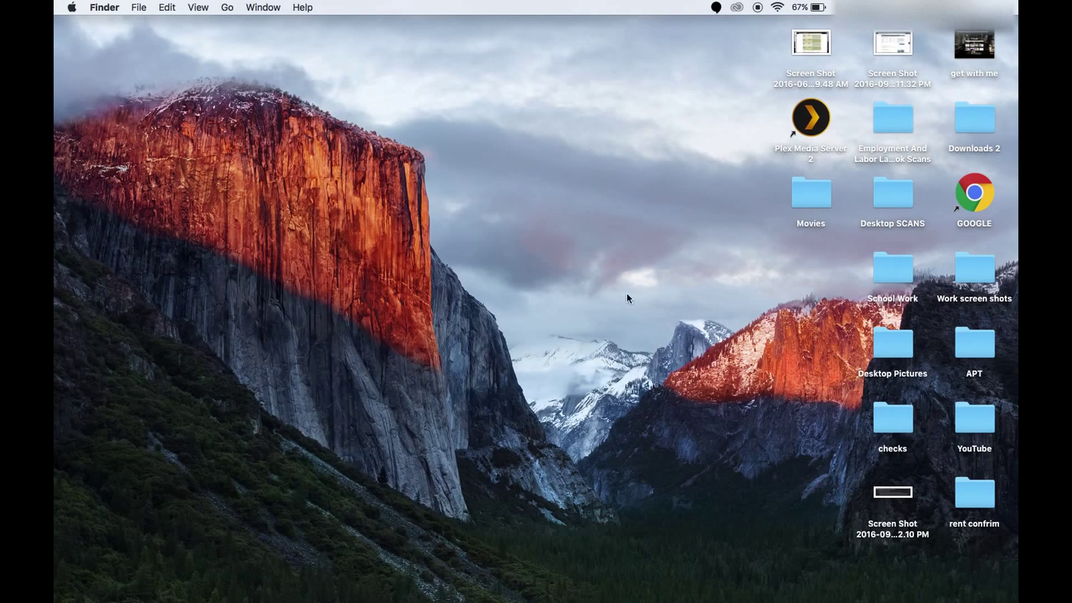
click(813, 123)
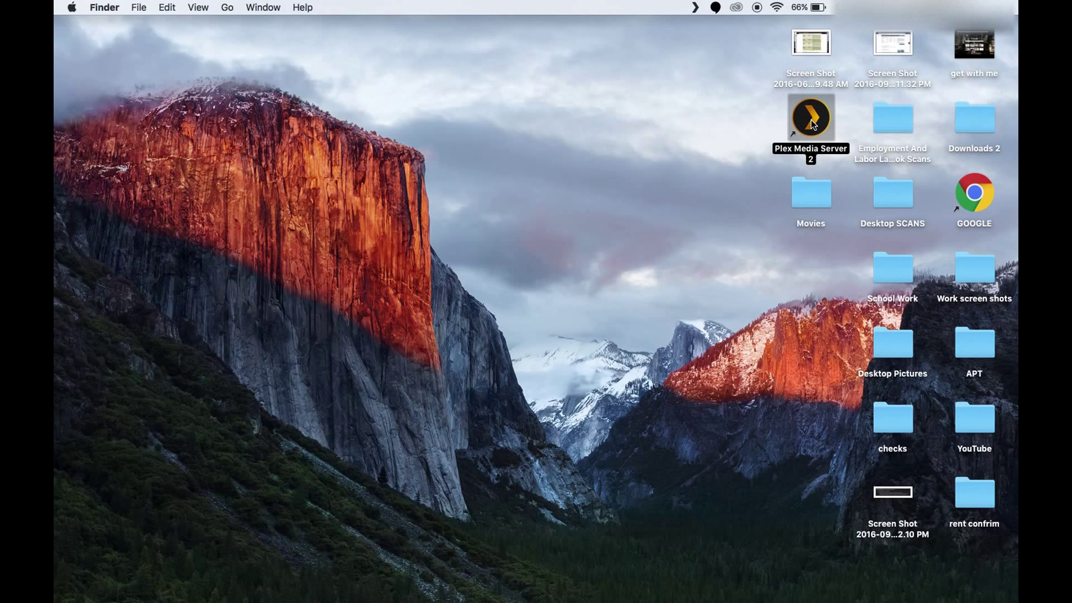
click(694, 10)
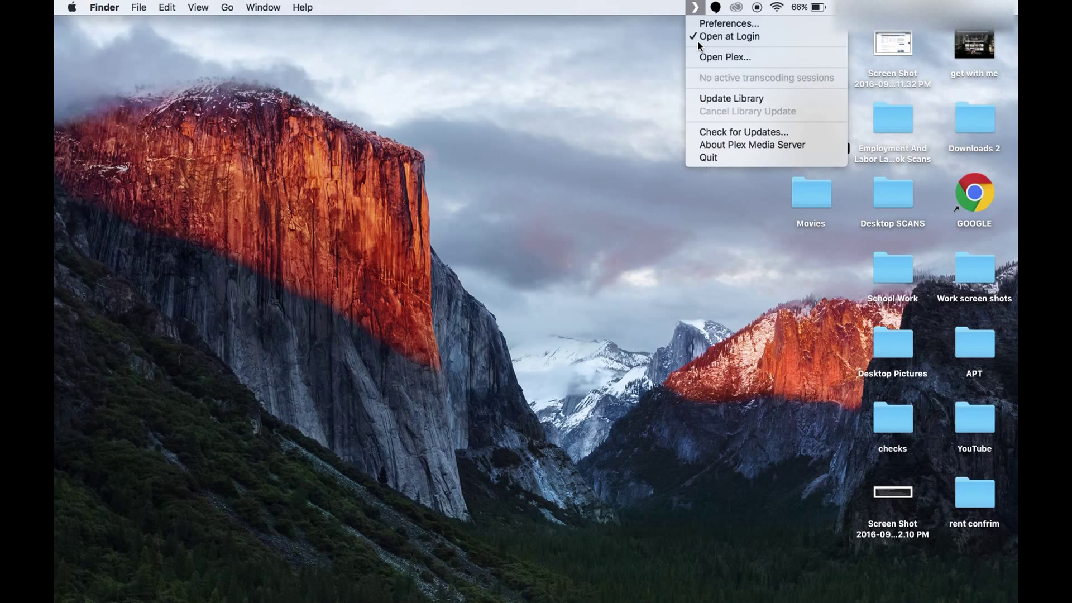
click(707, 56)
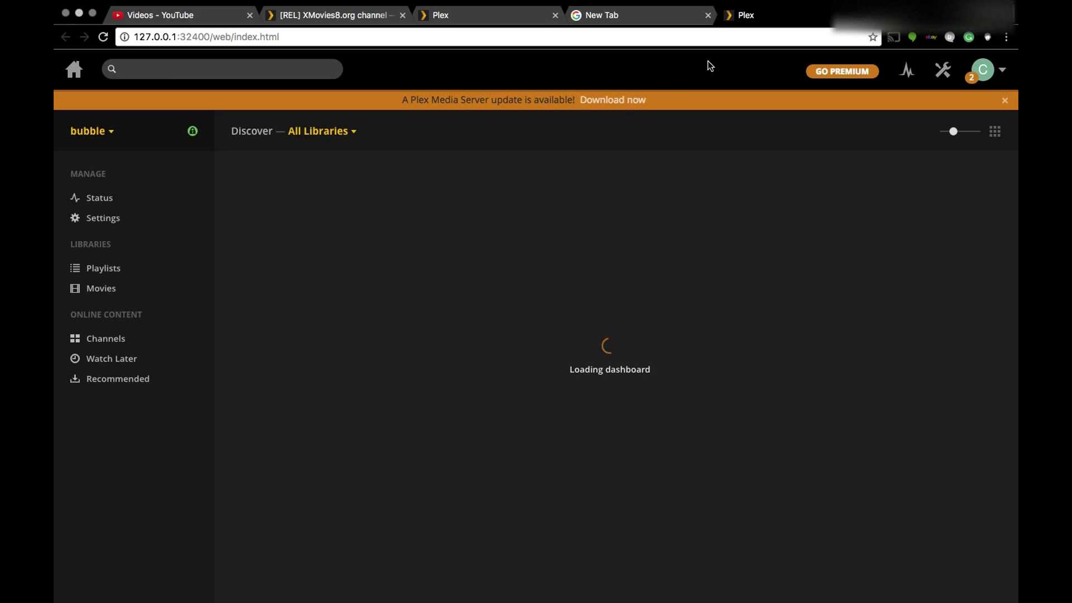
Open the XMovies8.org channel from Channels and filter its Movies by year 2016.
click(117, 339)
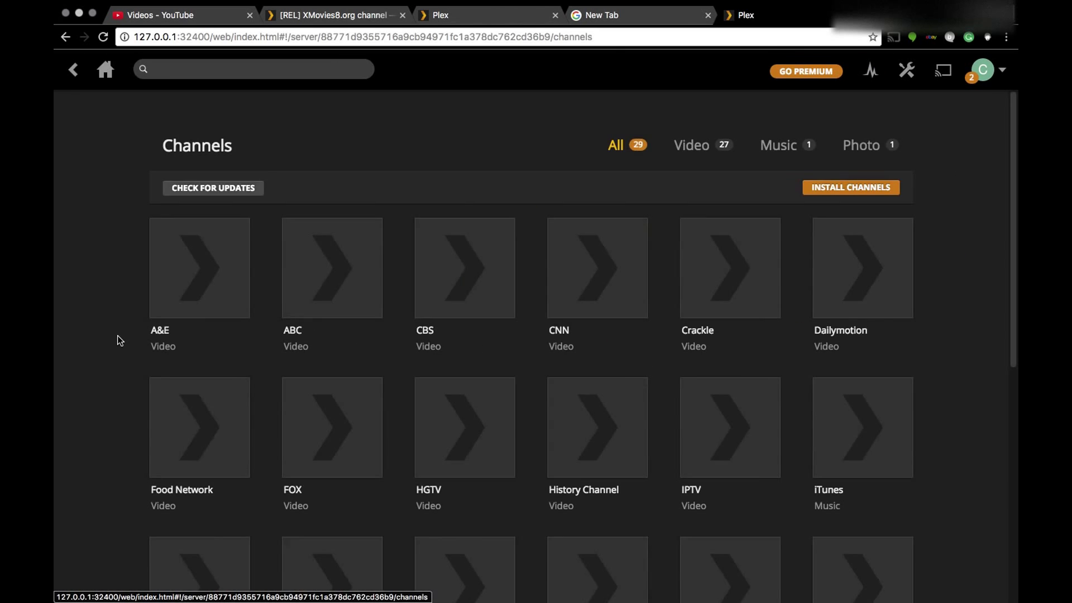
scroll(542, 349, down, 5)
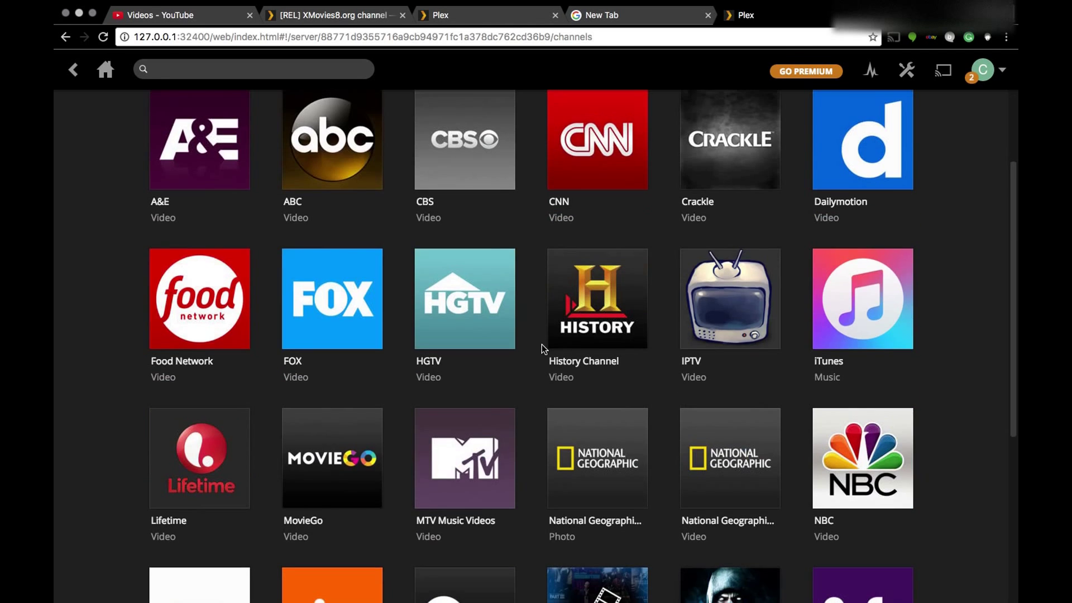
scroll(542, 349, down, 2)
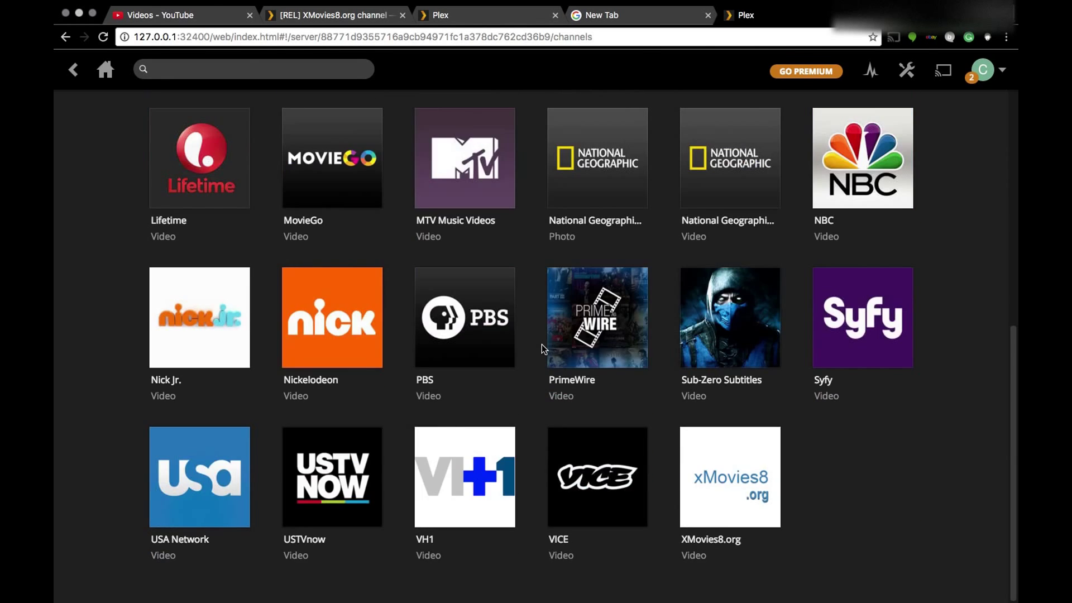
click(733, 485)
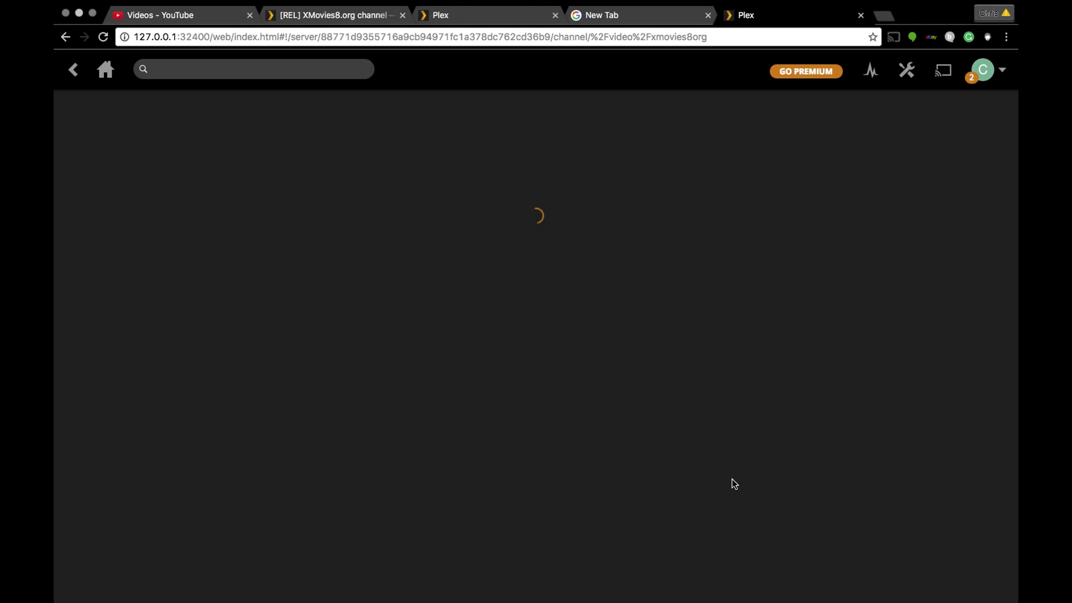
mouse_move(55, 307)
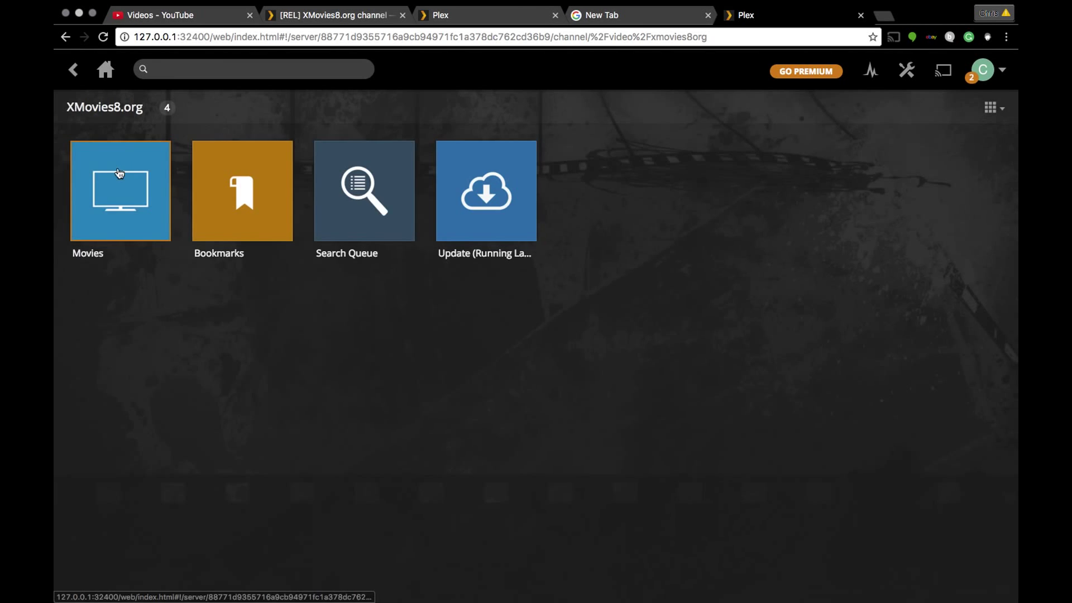
click(119, 173)
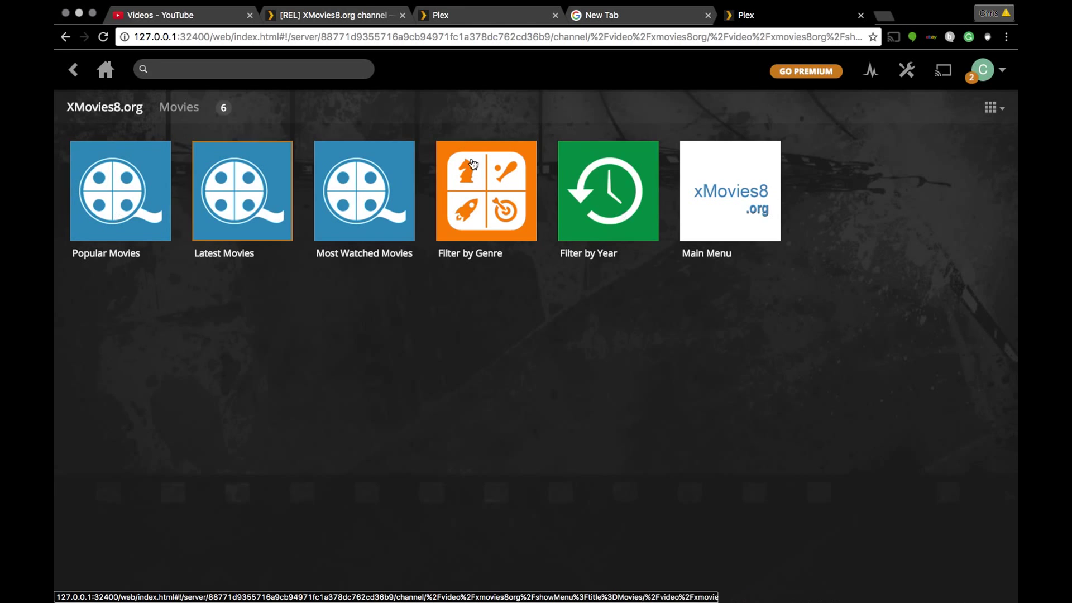
click(599, 191)
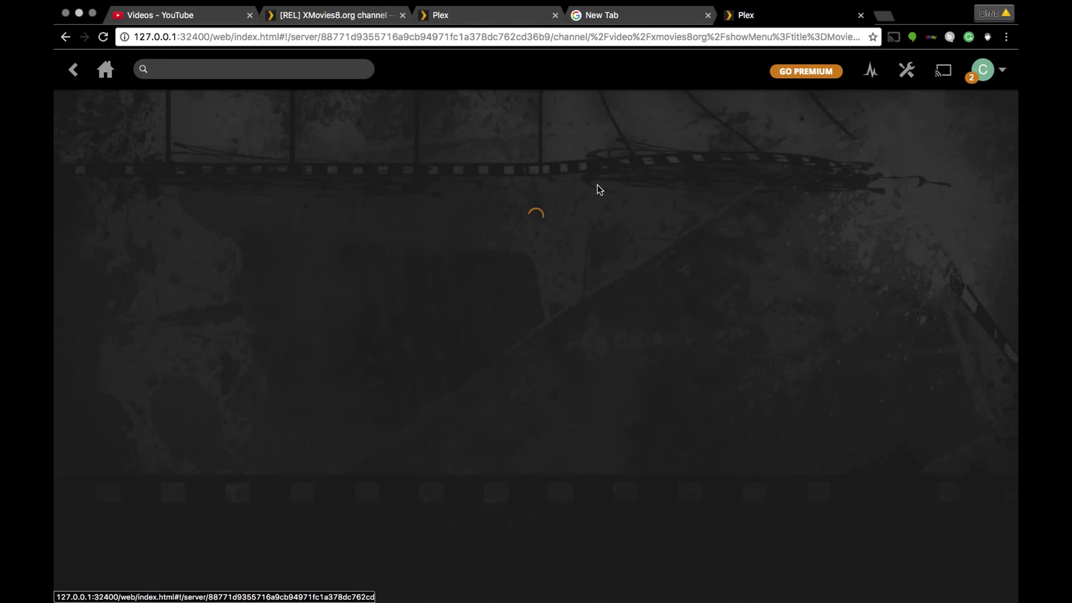
click(86, 136)
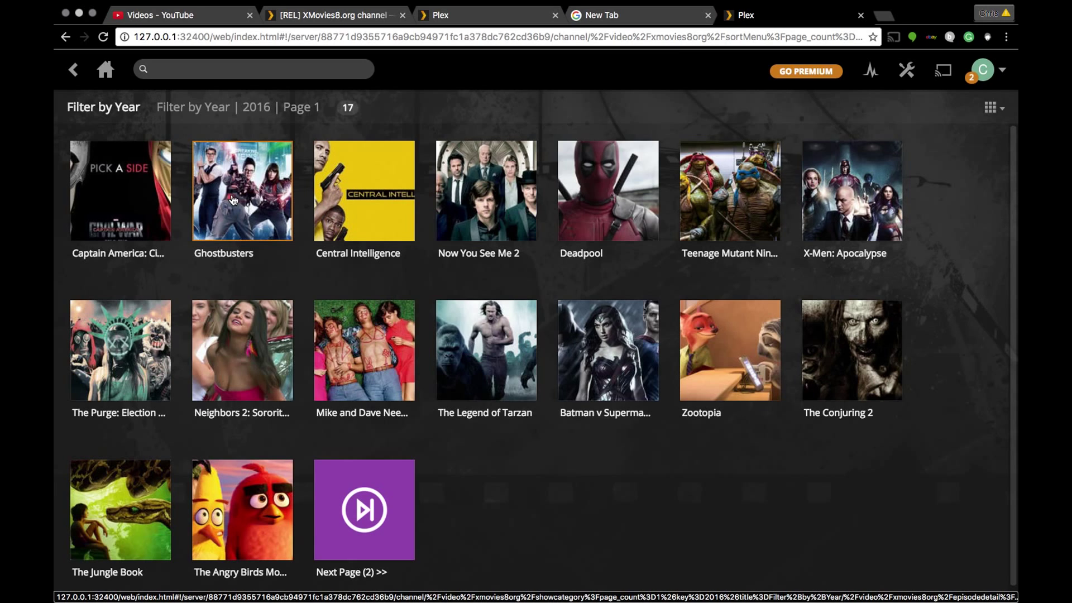
Play the 1080p version of Captain America: Civil War and pause it at 0:09.
click(146, 193)
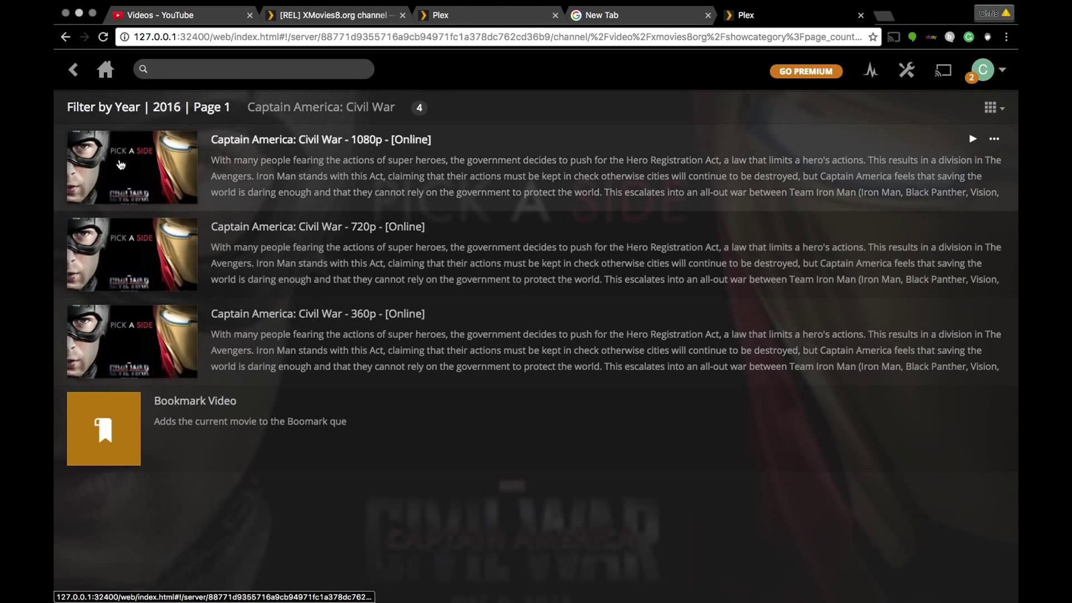
click(122, 166)
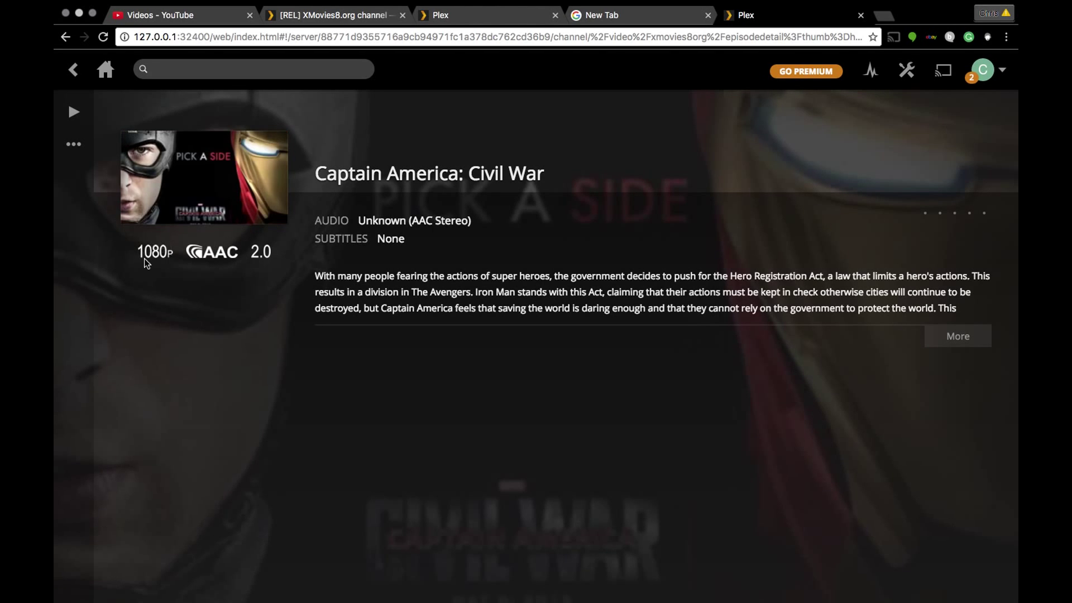
click(204, 180)
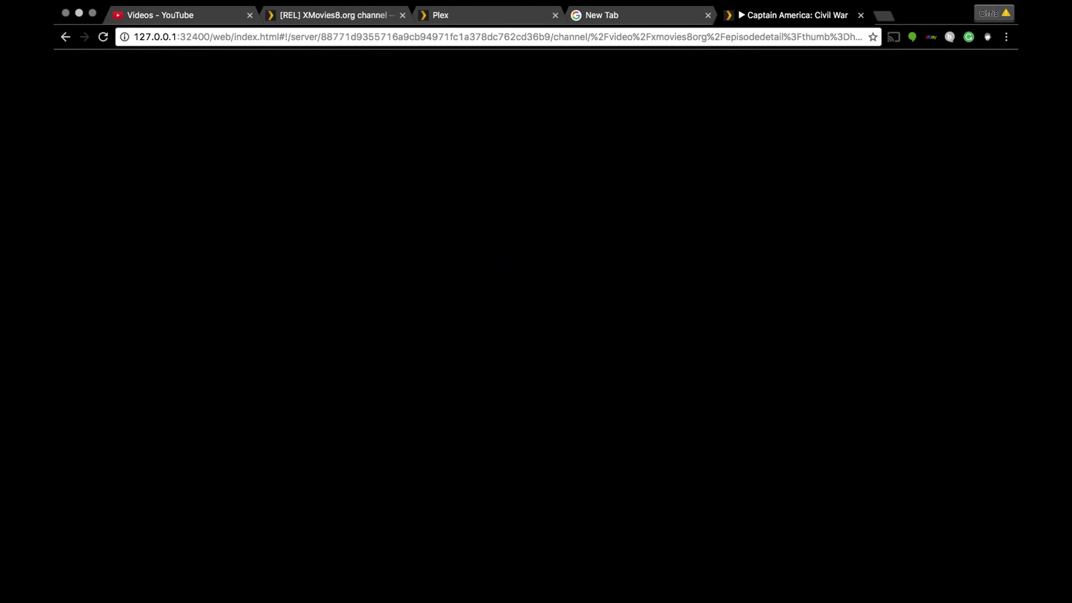
mouse_move(279, 251)
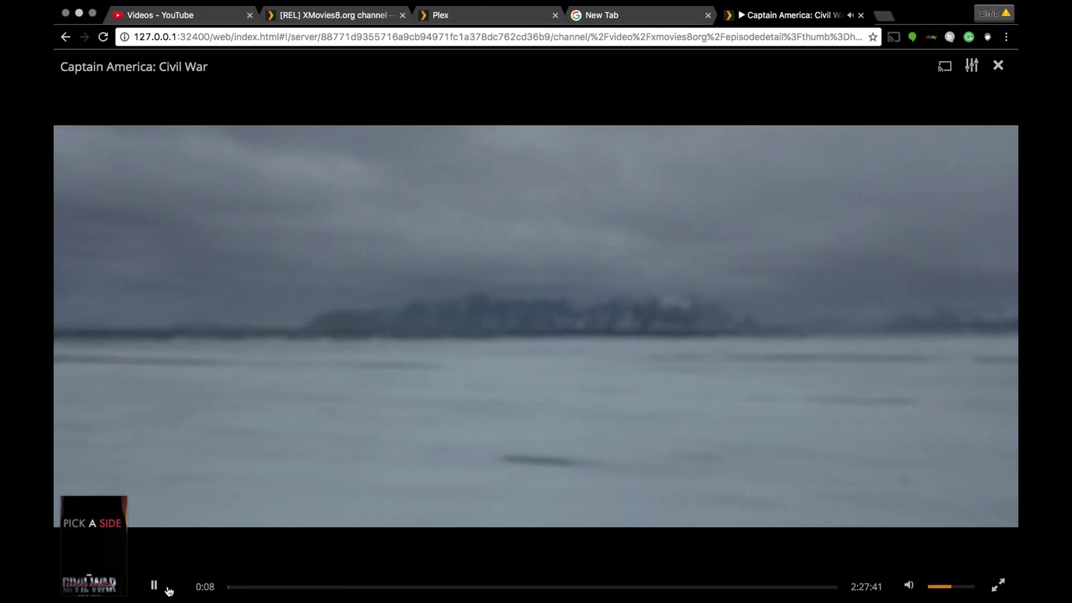
click(155, 585)
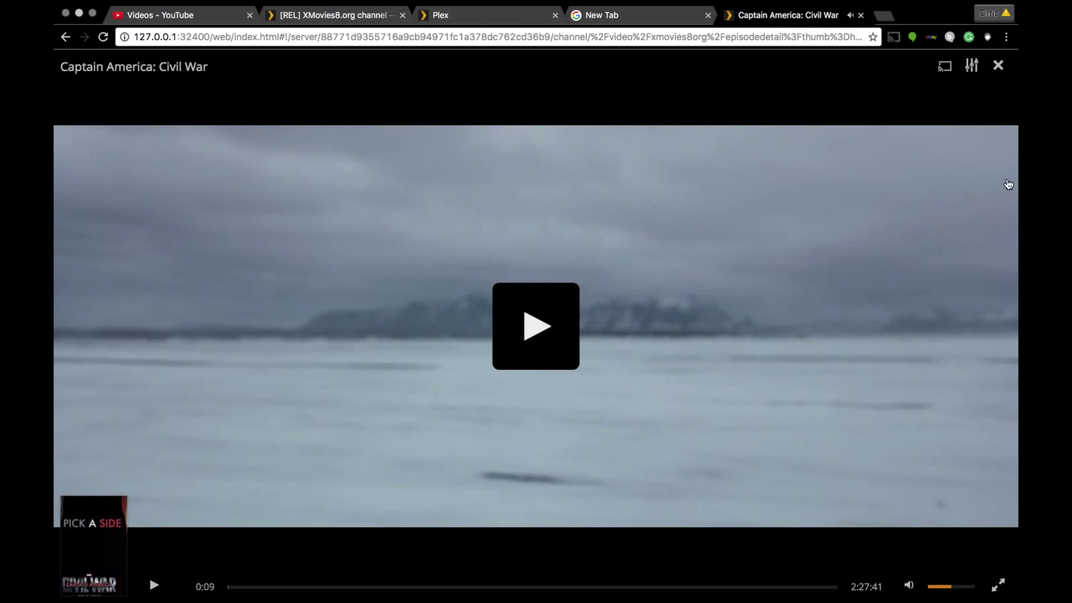